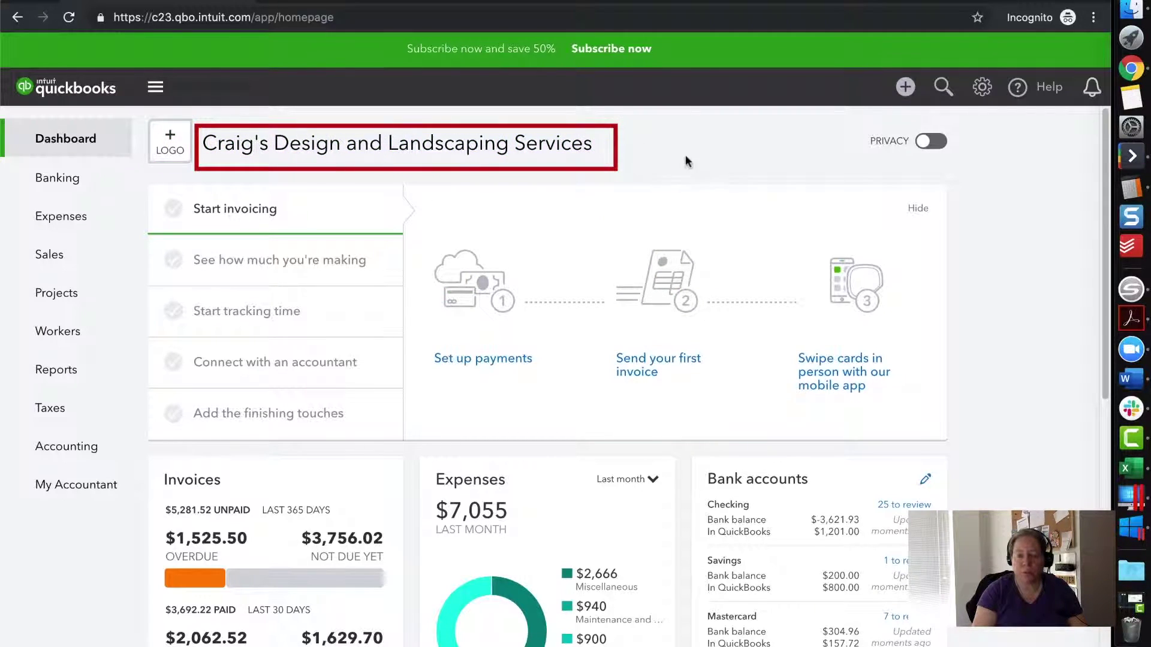
Step: Scroll the dashboard down to the Bank accounts card, where Checking shows 25 transactions to review
scroll(996, 275, "down", 1)
scroll(997, 275, "down", 3)
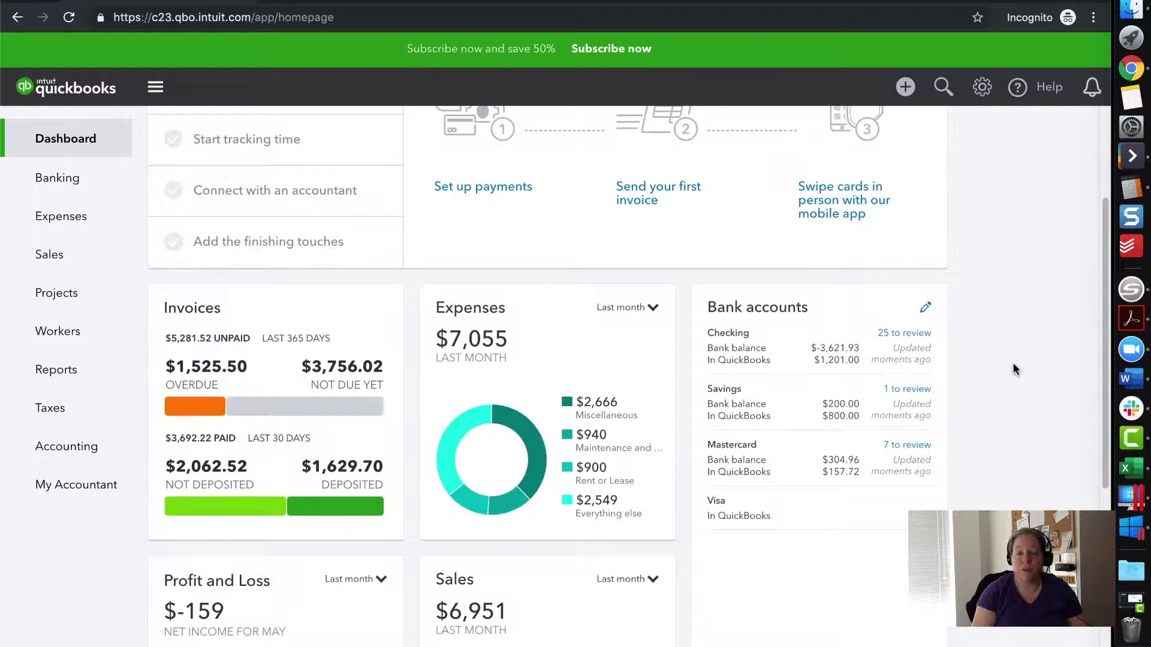
left_click(833, 351)
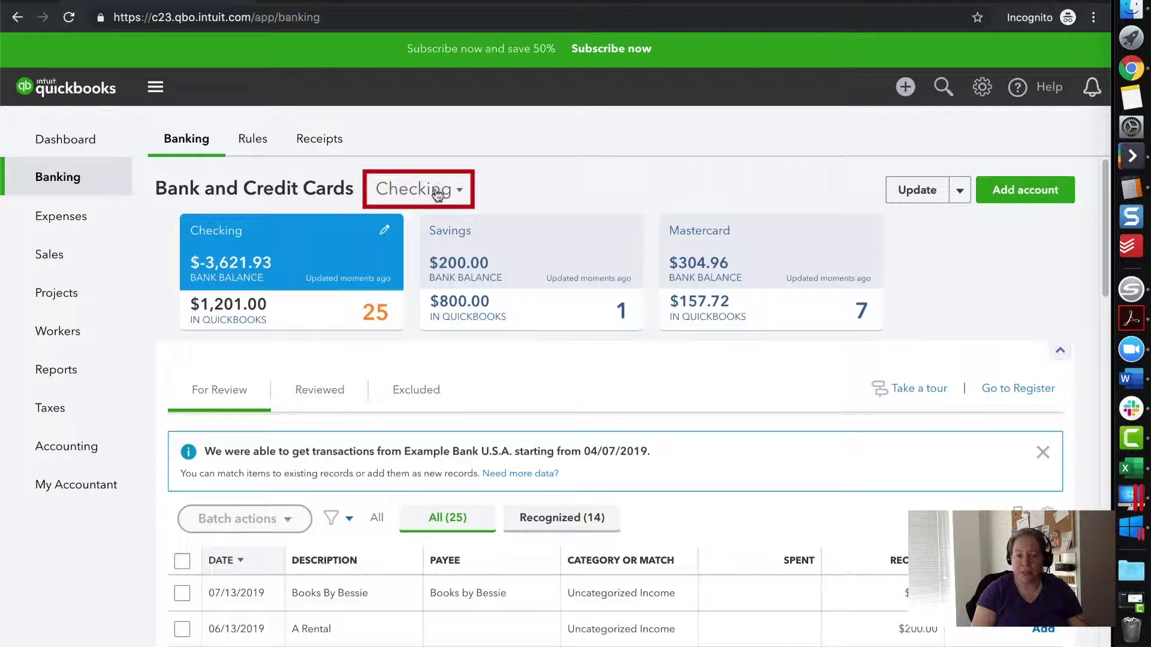
left_click(511, 252)
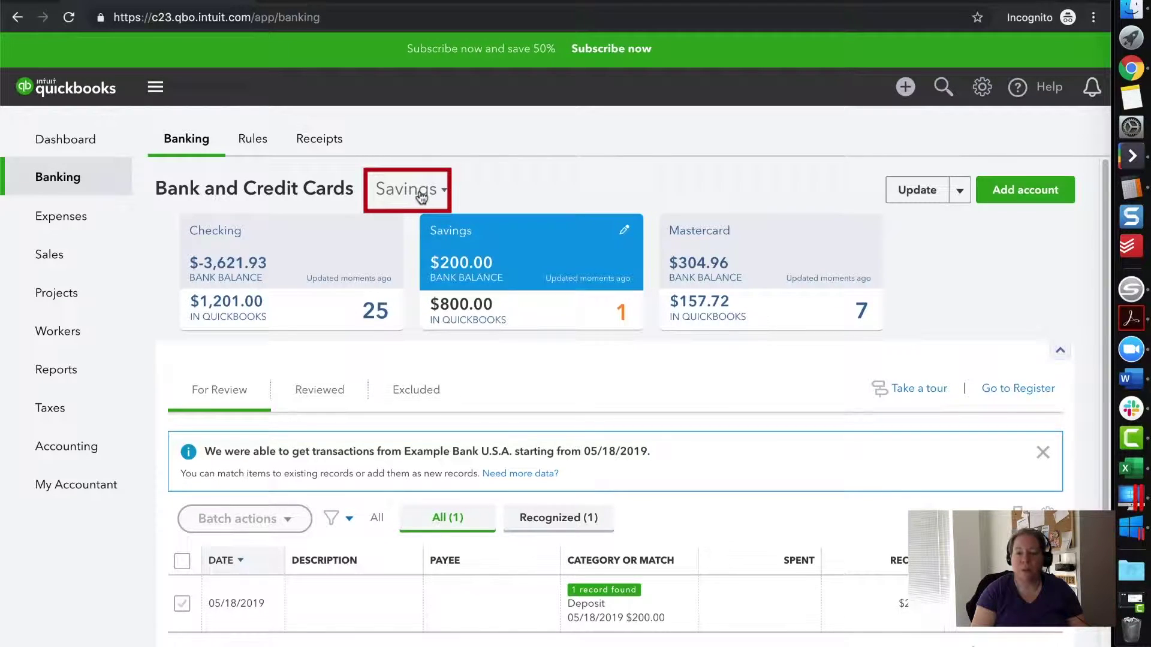
left_click(738, 275)
left_click(329, 283)
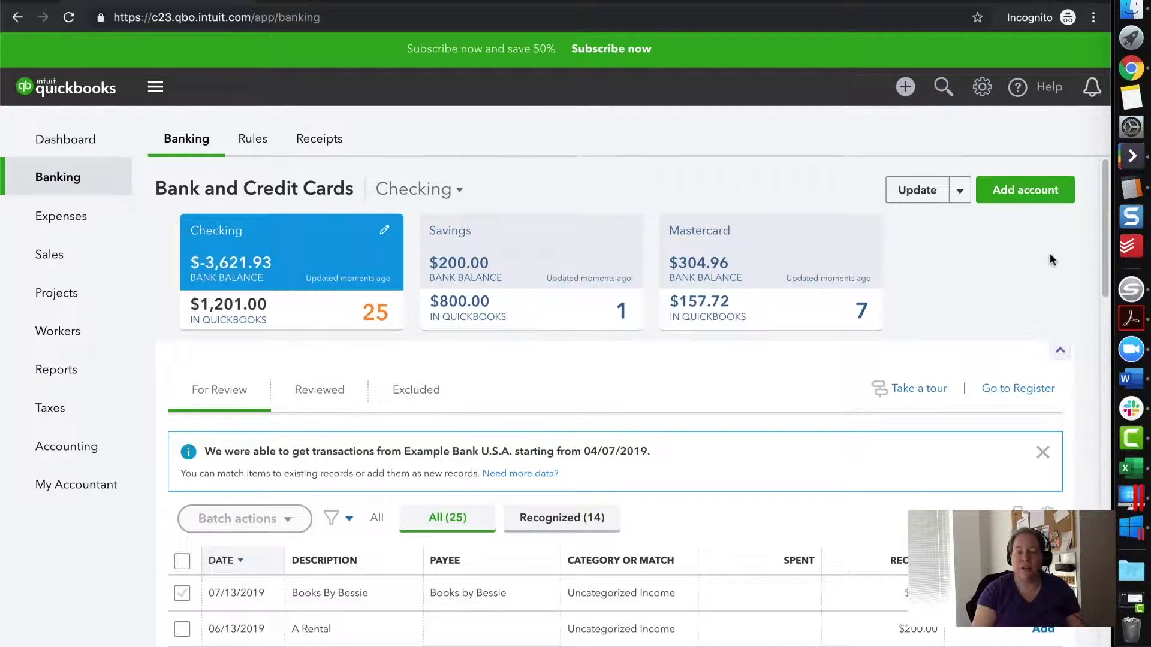
scroll(790, 324, "down", 1)
scroll(629, 336, "up", 1)
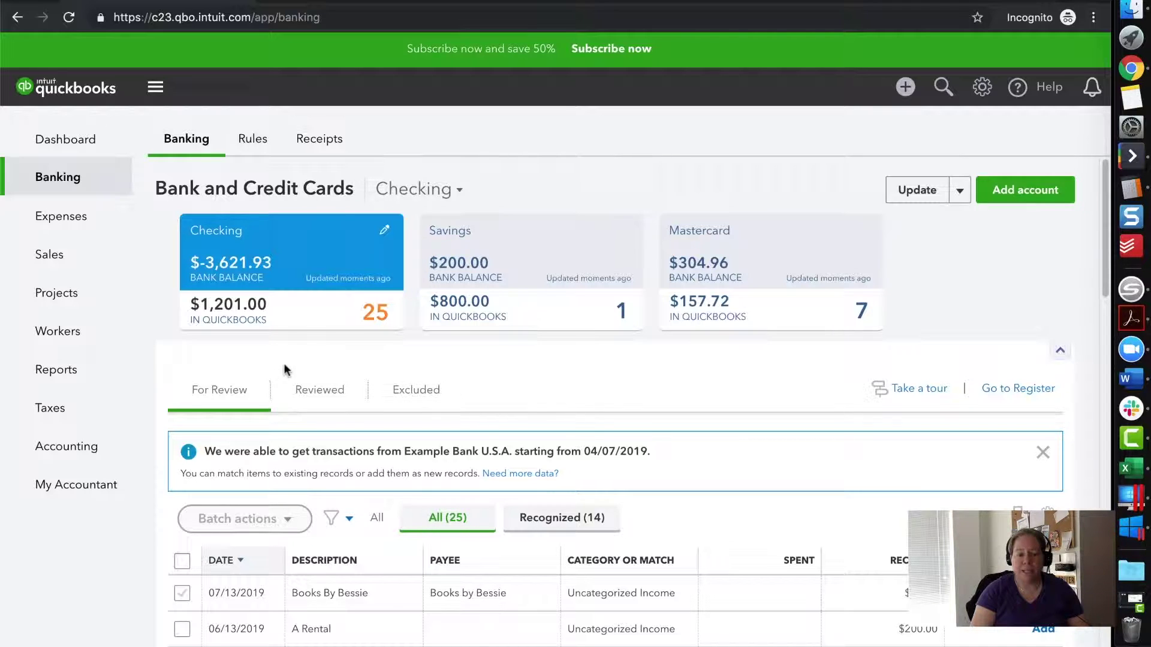
Step: Append '123' to the Checking account's name and save it as 'Checking 123'
left_click(384, 231)
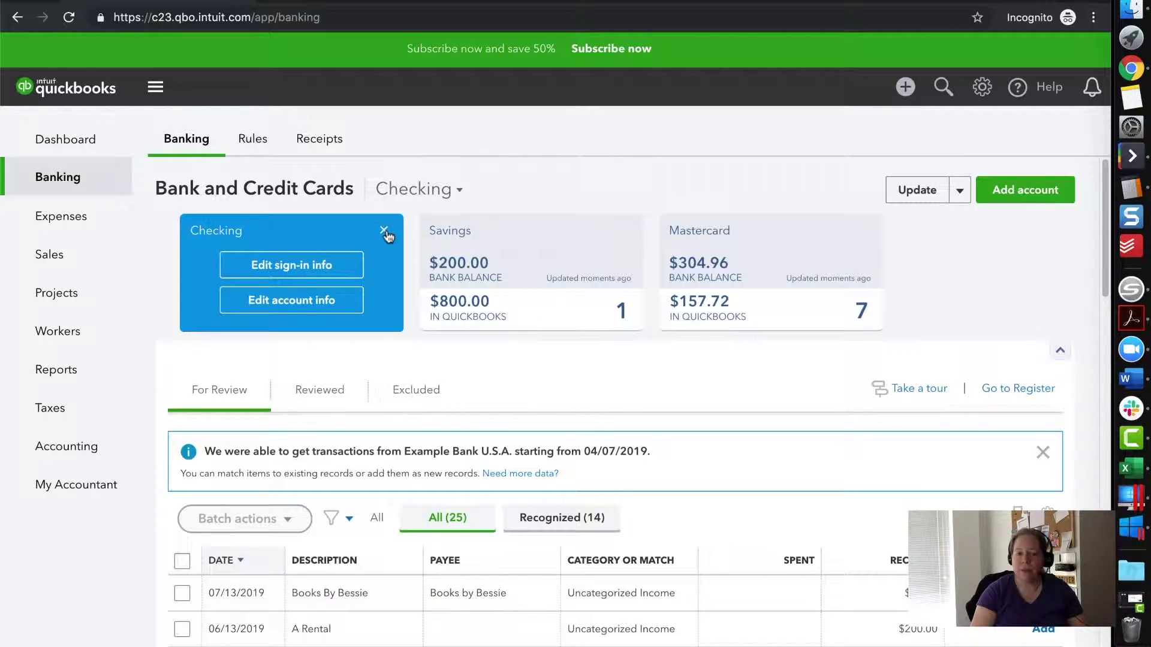
left_click(324, 309)
double_click(635, 175)
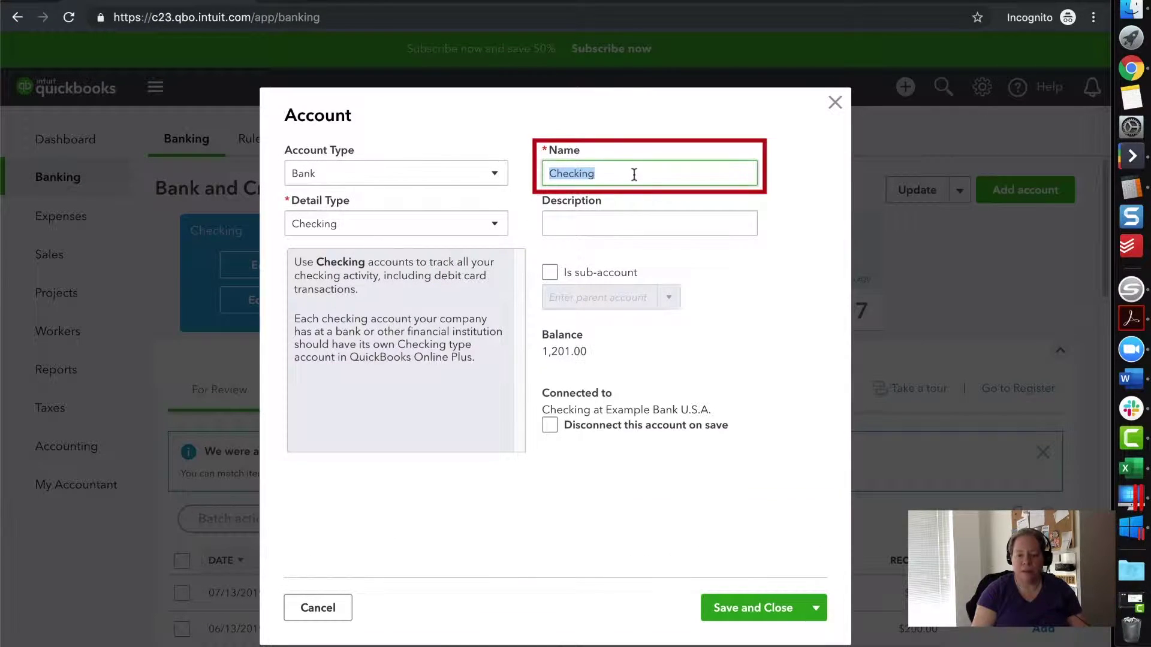
key("Right")
type("123")
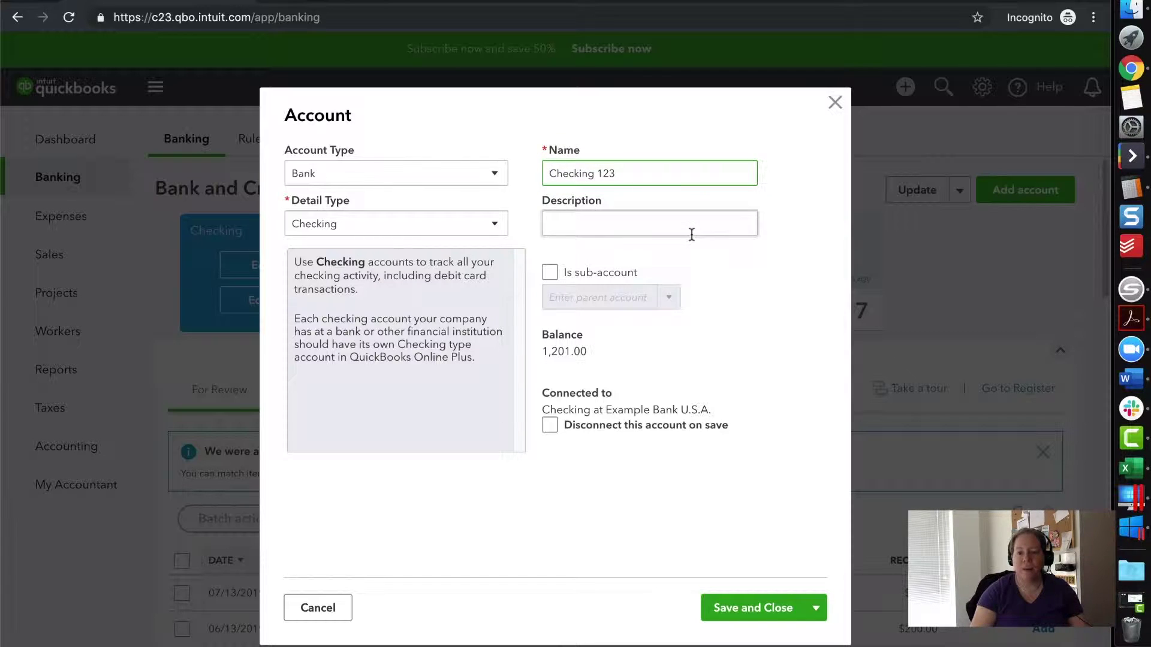
left_click(757, 611)
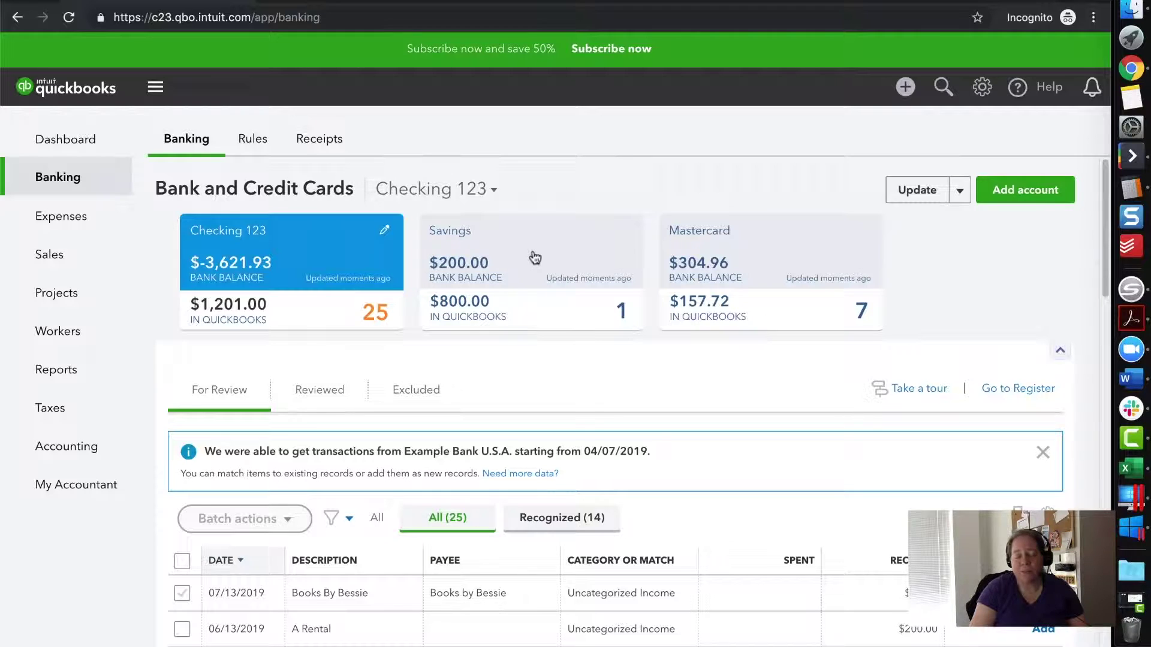
scroll(443, 345, "down", 1)
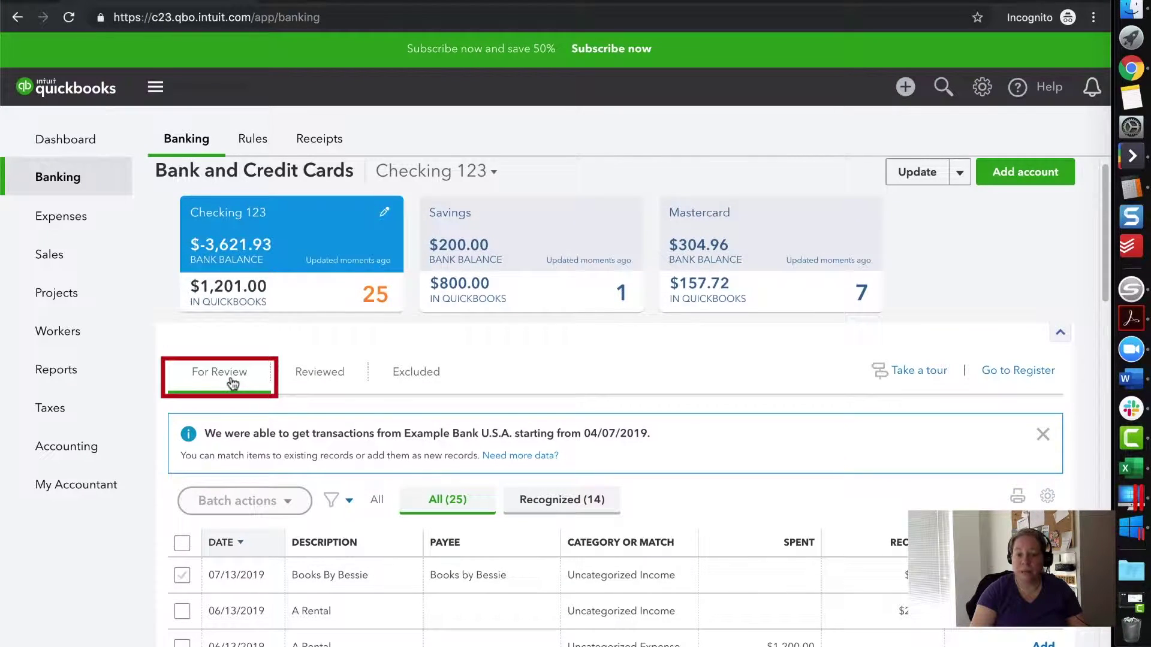
left_click(313, 376)
left_click(421, 393)
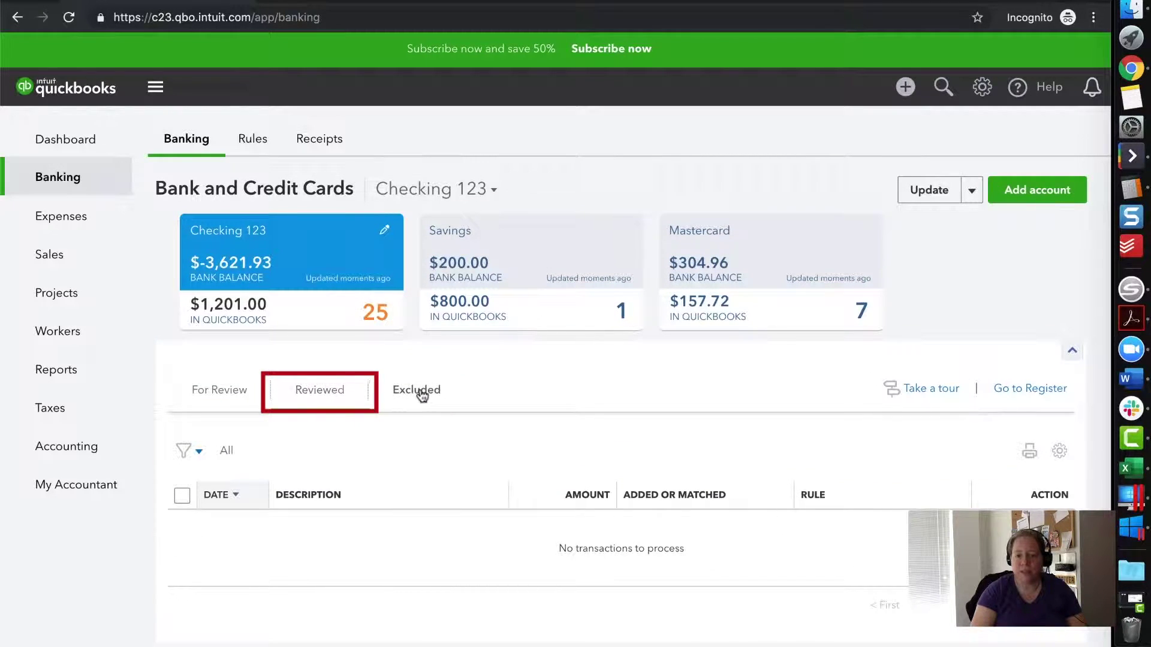
left_click(211, 396)
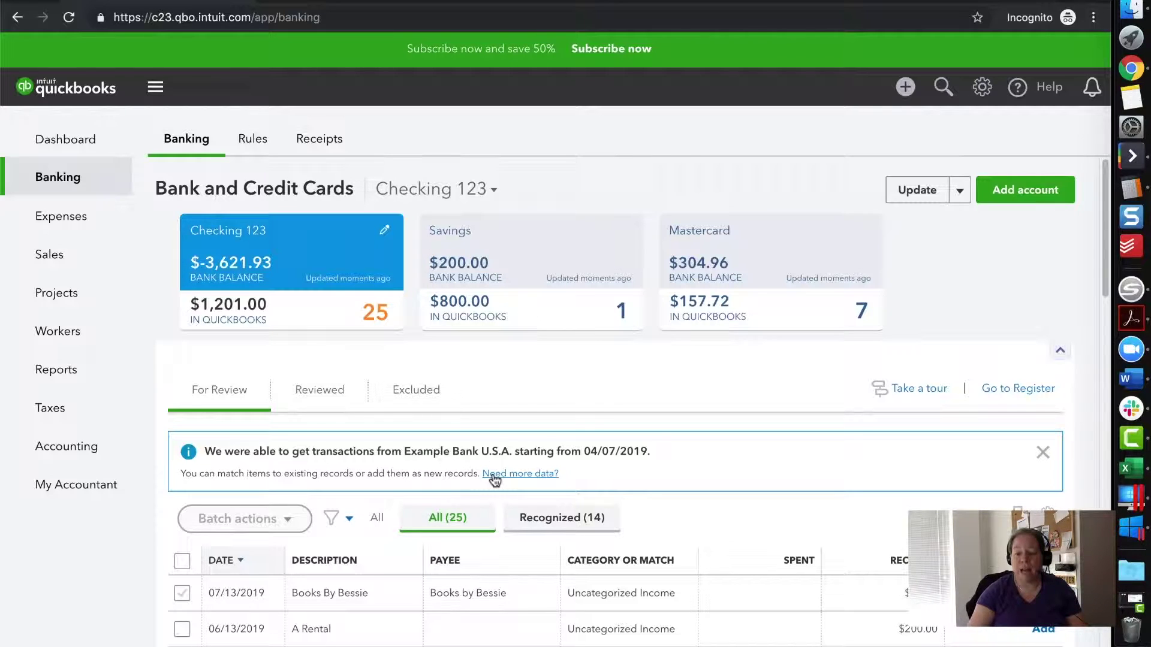
scroll(599, 420, "down", 1)
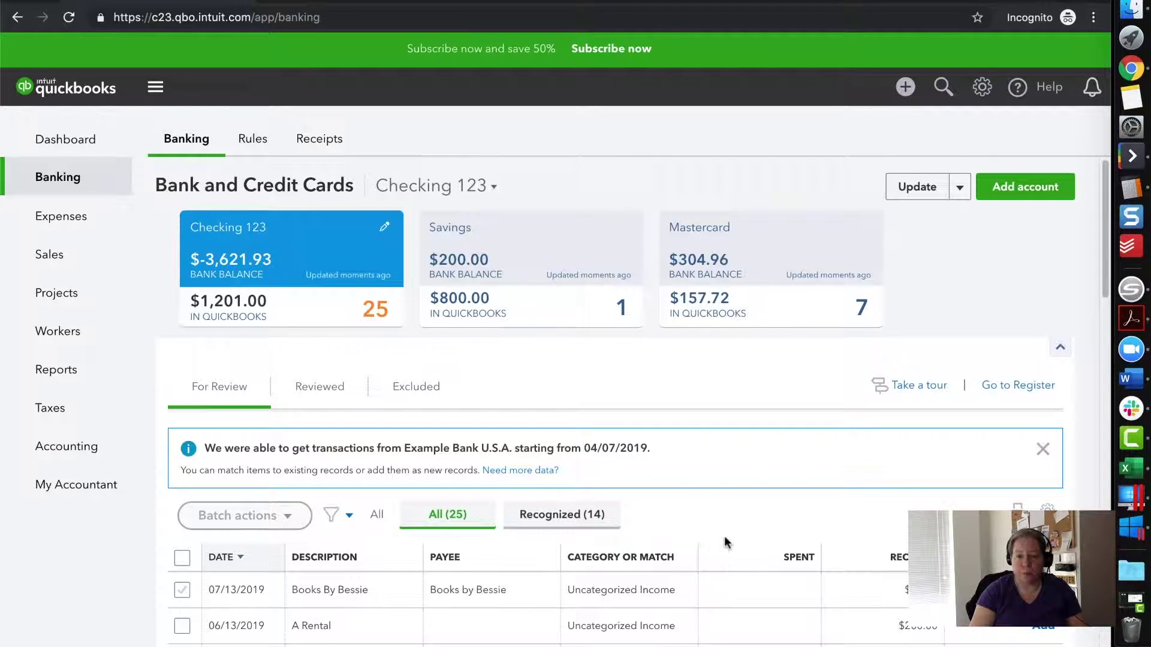
scroll(725, 536, "down", 3)
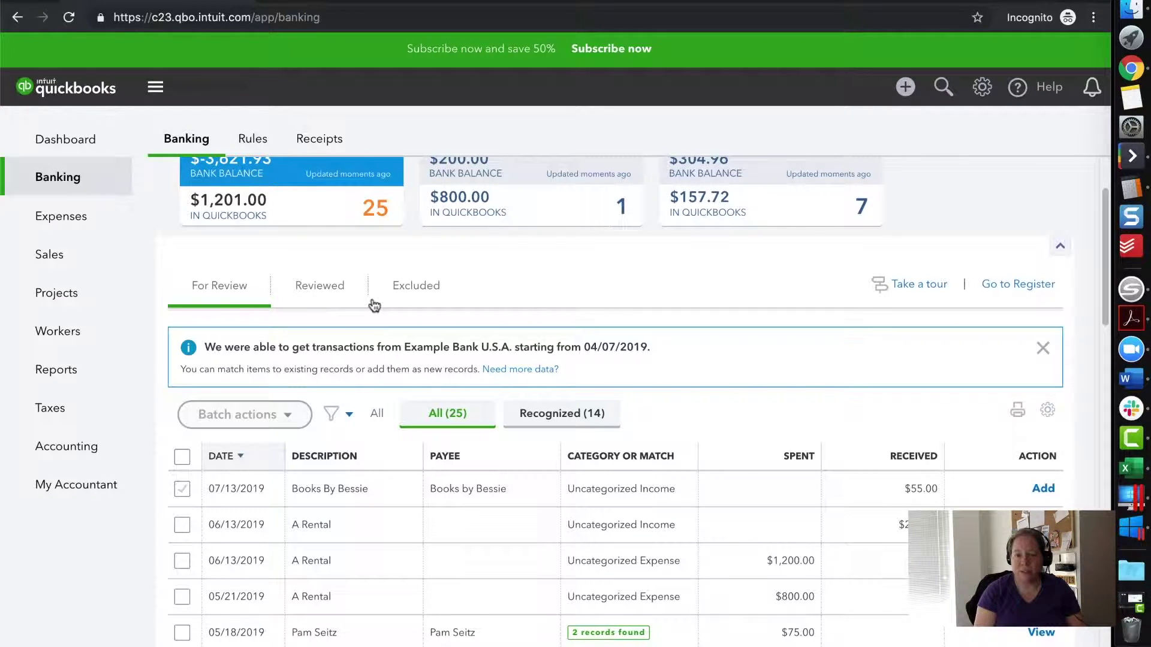
Step: Filter the Checking 123 feed to the 14 Recognized transactions and scan the list
left_click(566, 416)
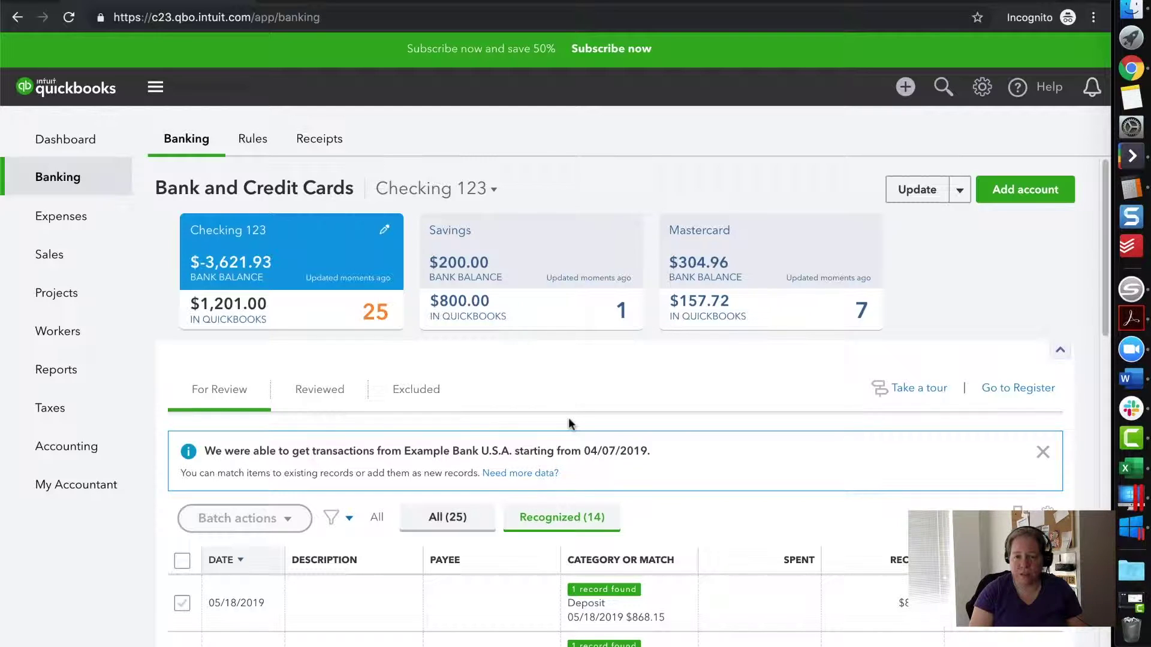
scroll(569, 424, "down", 3)
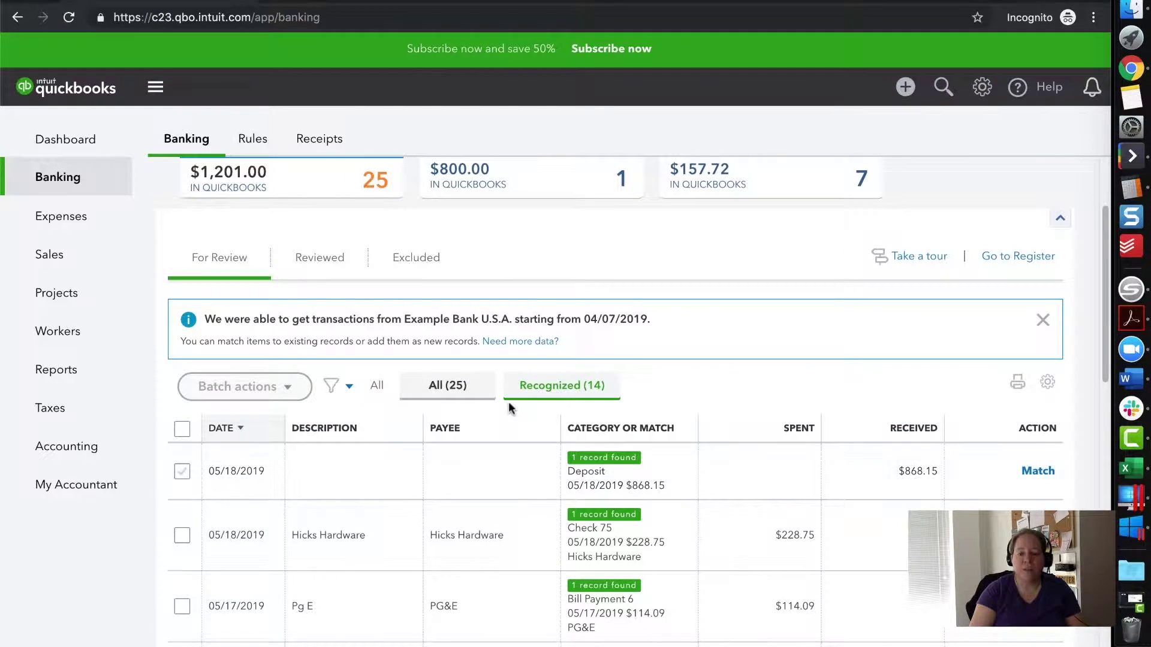
scroll(553, 425, "down", 1)
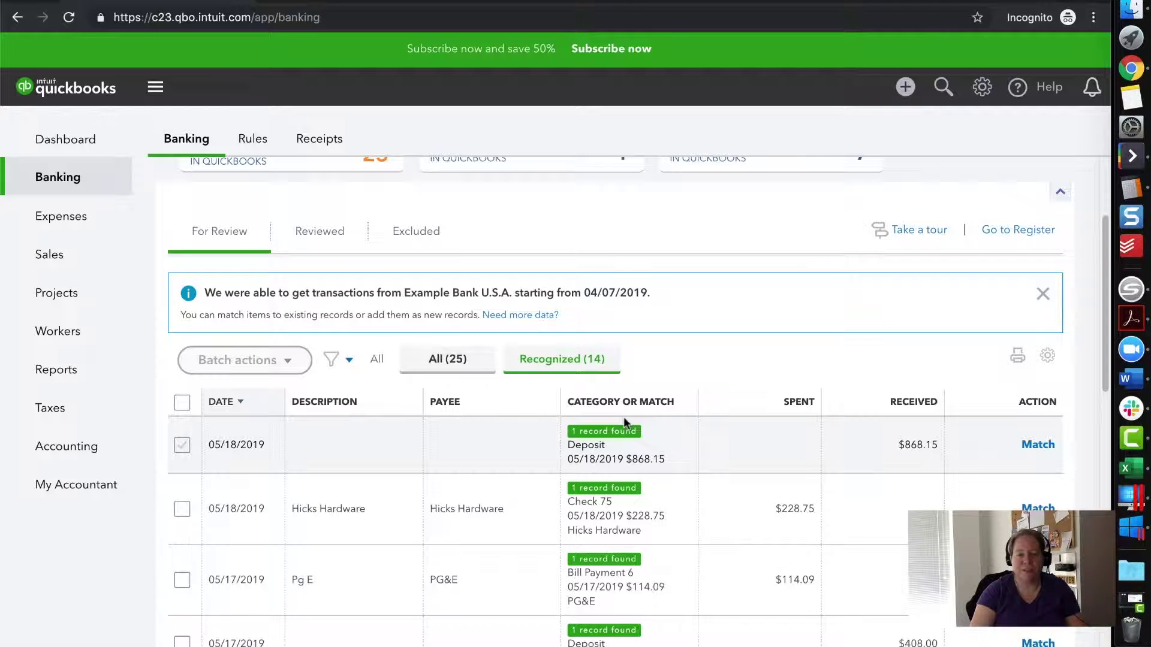
scroll(638, 432, "down", 1)
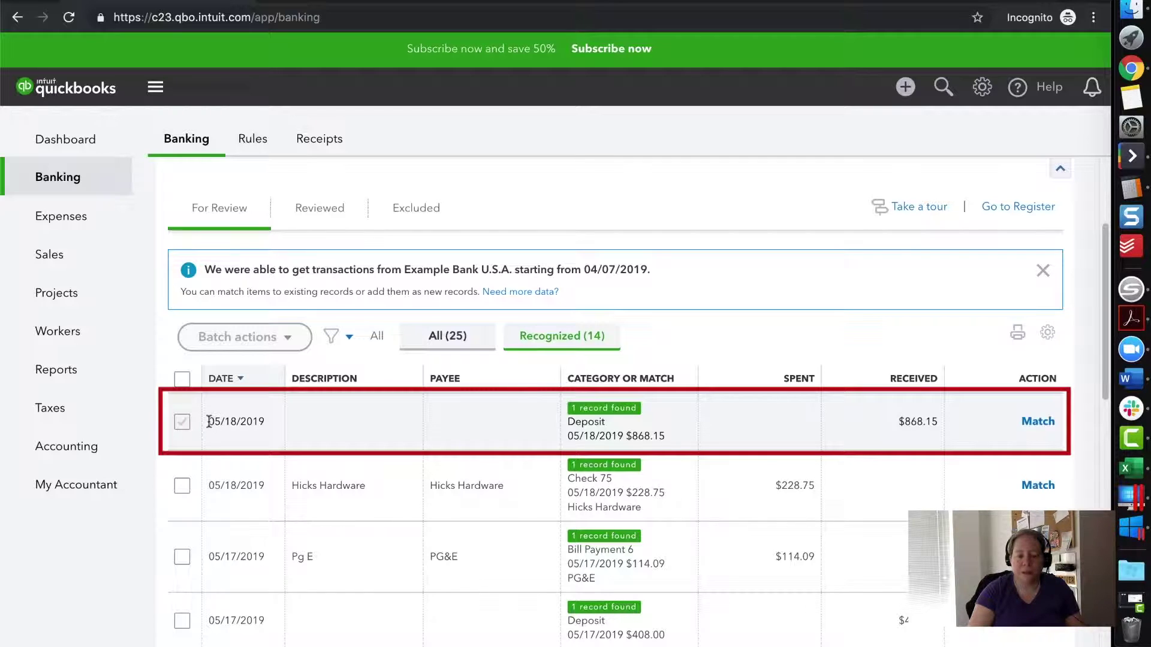
Step: Compare the Add and Match options for the 05/18/2019 $868.15 deposit, then match it to its Deposit record
left_click_drag(209, 421, 284, 425)
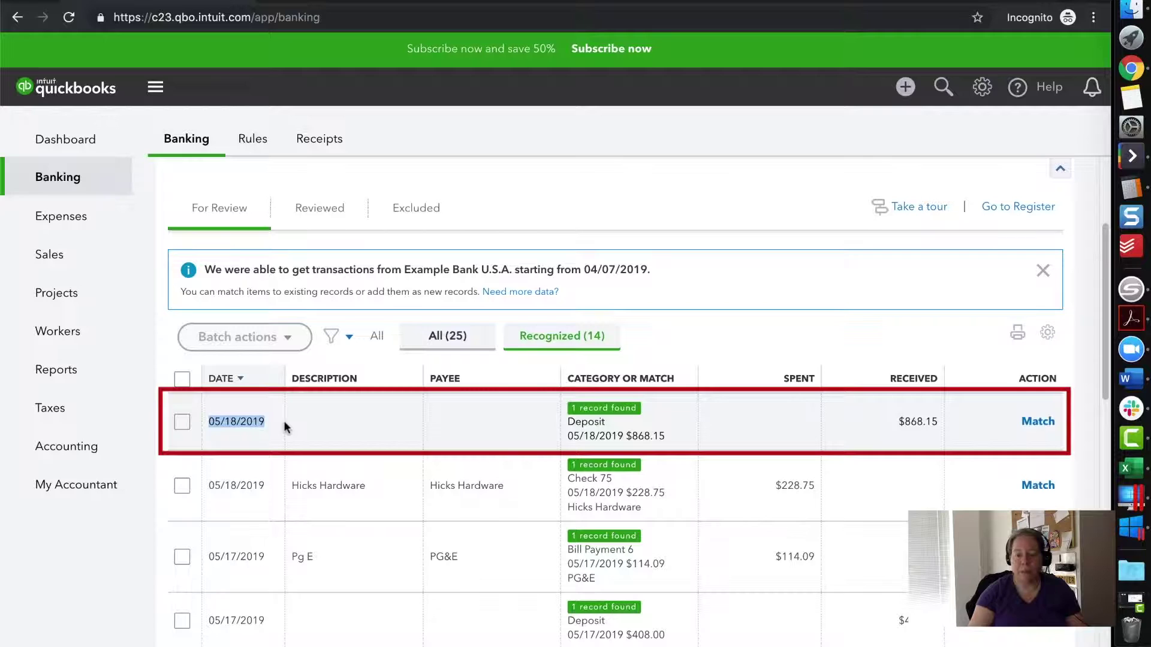
left_click(608, 433)
scroll(383, 513, "down", 1)
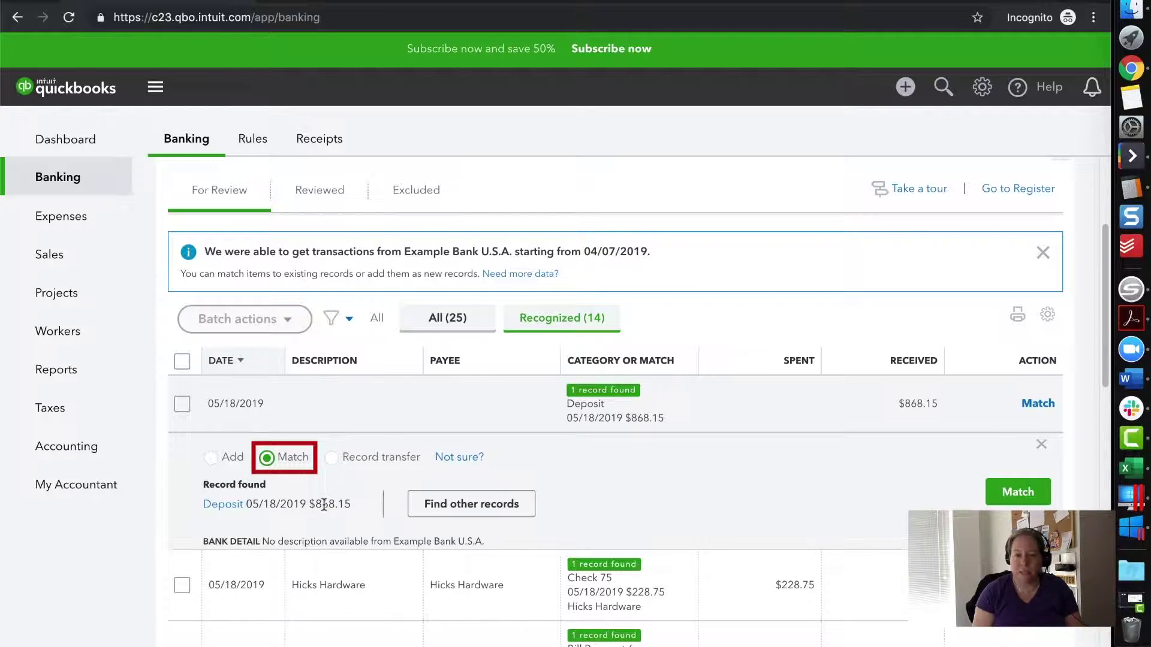
left_click(216, 455)
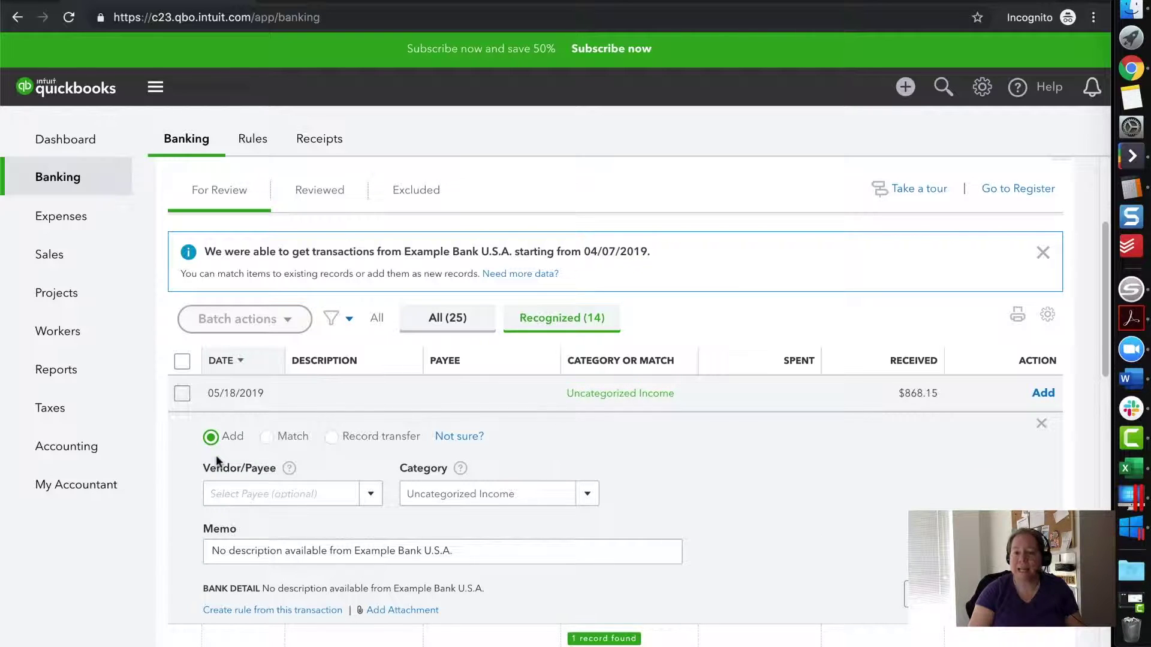
left_click(275, 439)
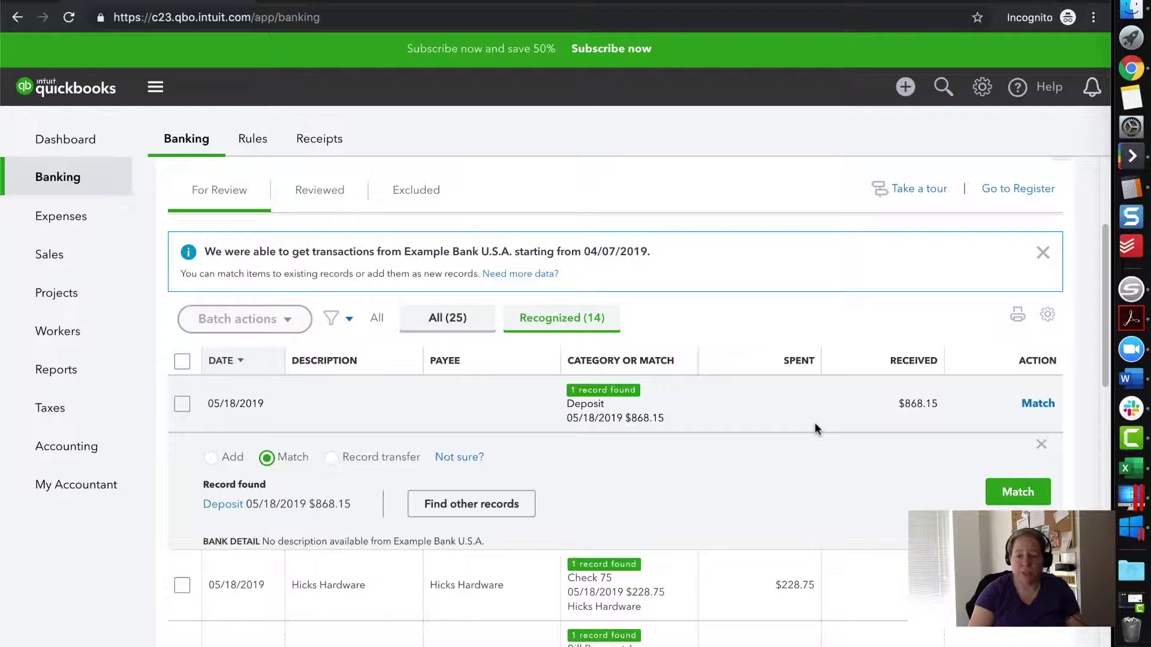
scroll(815, 423, "down", 1)
left_click(1023, 490)
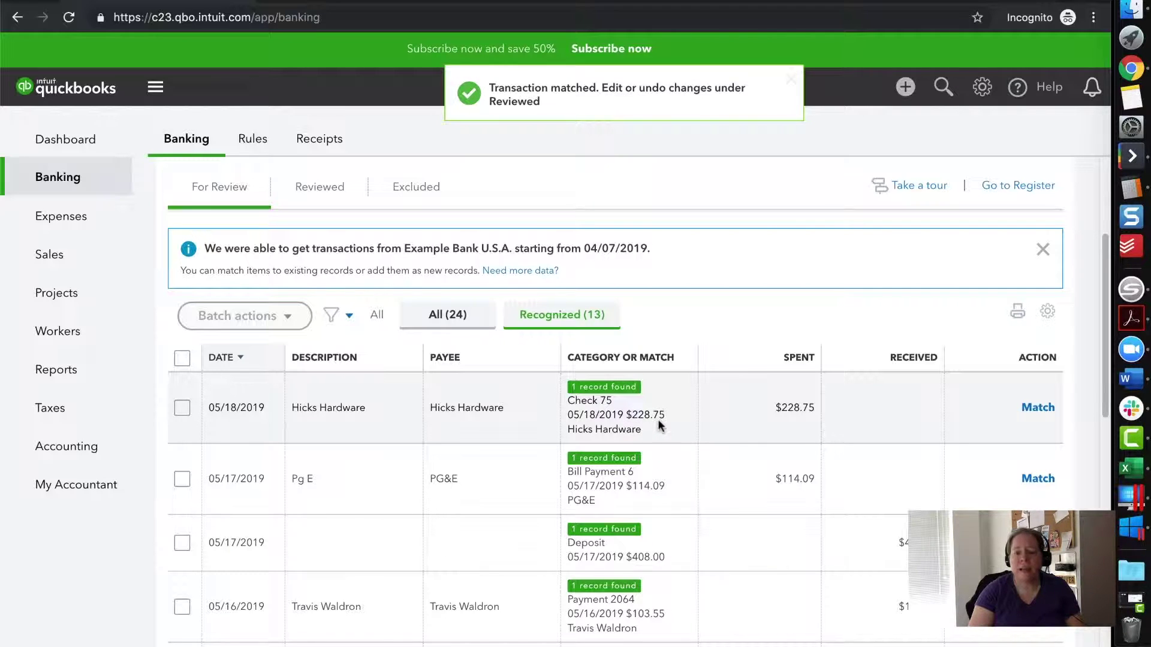
left_click(657, 419)
Step: Review the Hicks Hardware $228.75 charge's details and match it to Check 75
left_click(664, 412)
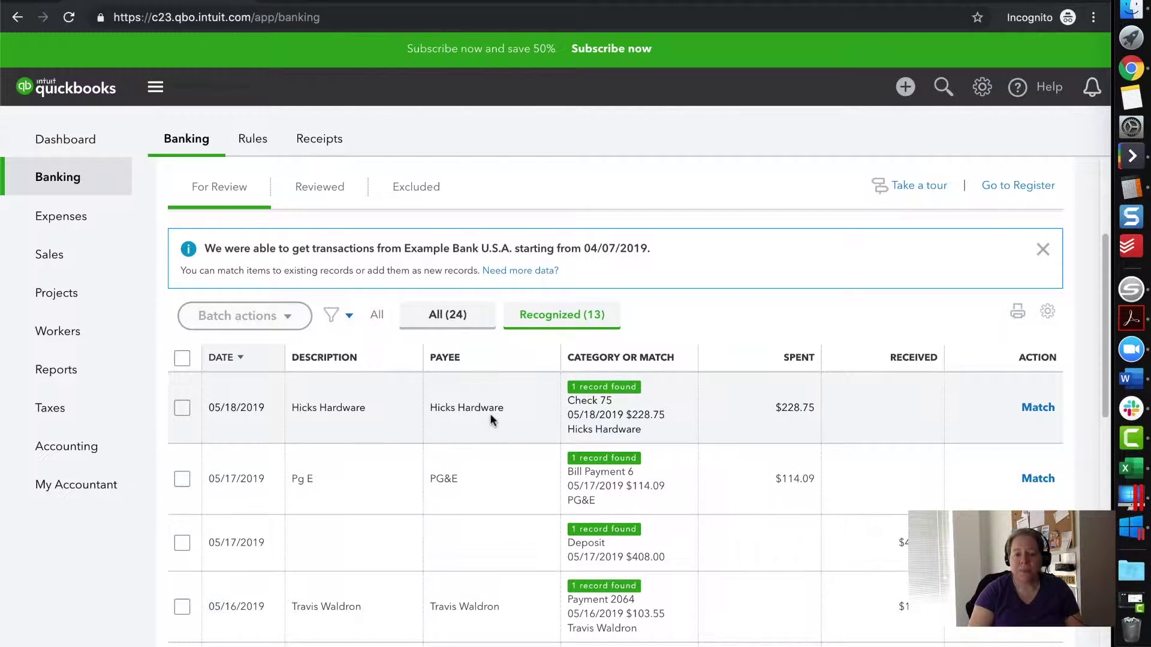
left_click(489, 412)
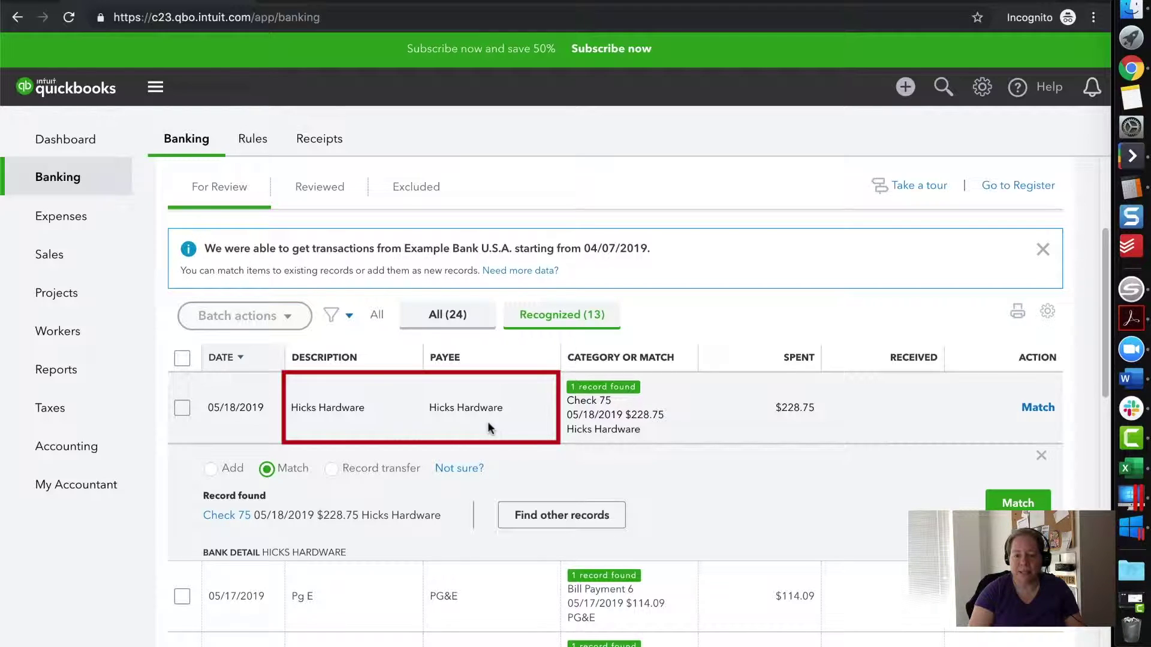
left_click(591, 413)
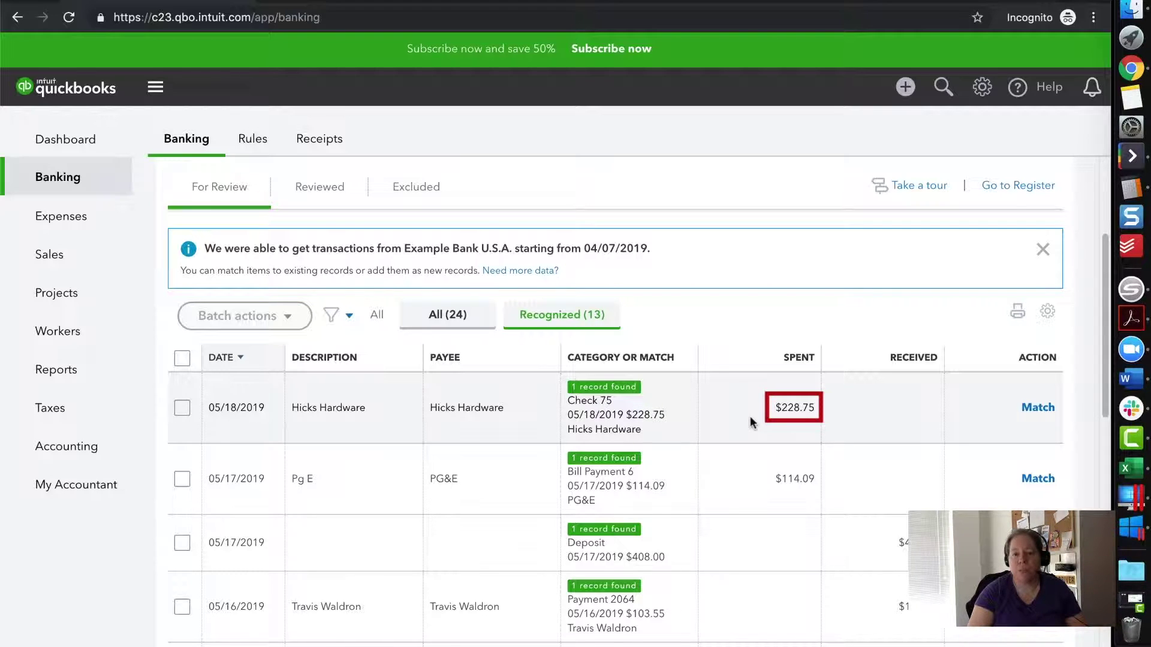
left_click(1029, 413)
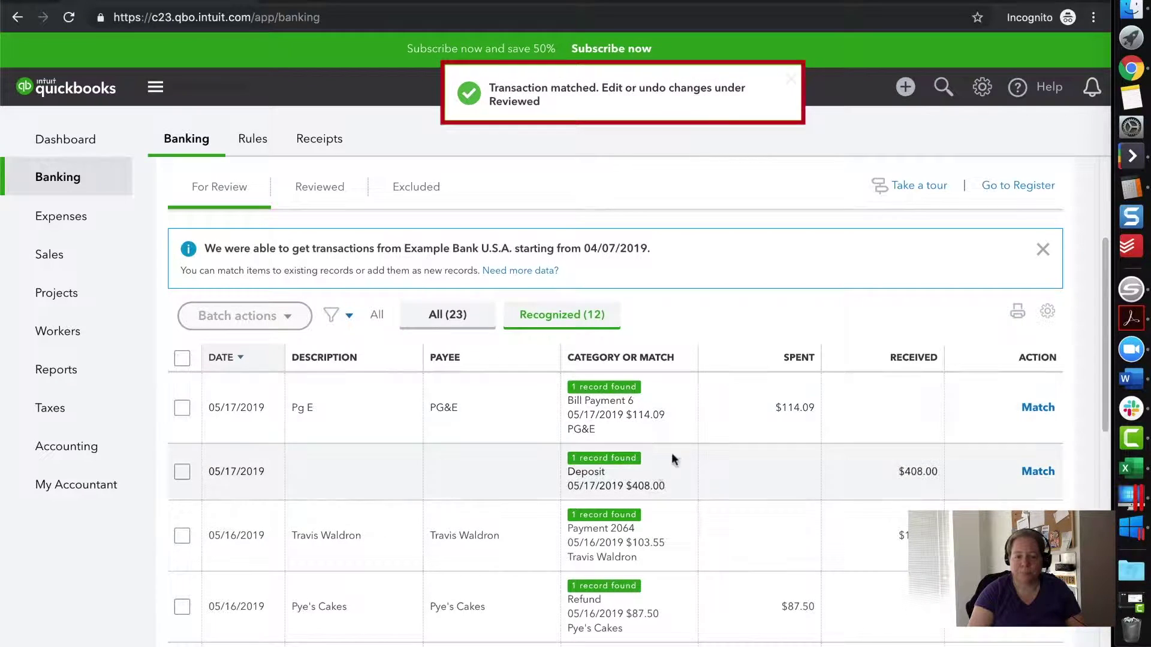
Step: Expand the Books By Bessie $75.00 charge to see its suggested match, Expense 76 dated 05/18/2019
scroll(665, 473, "down", 5)
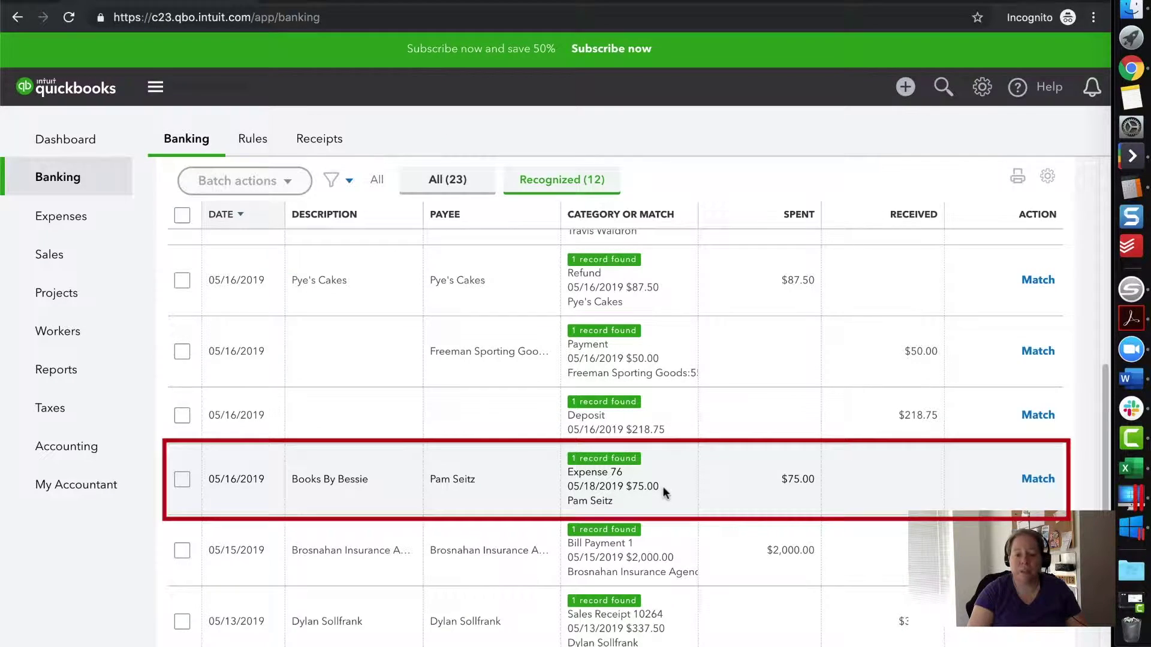
left_click(663, 487)
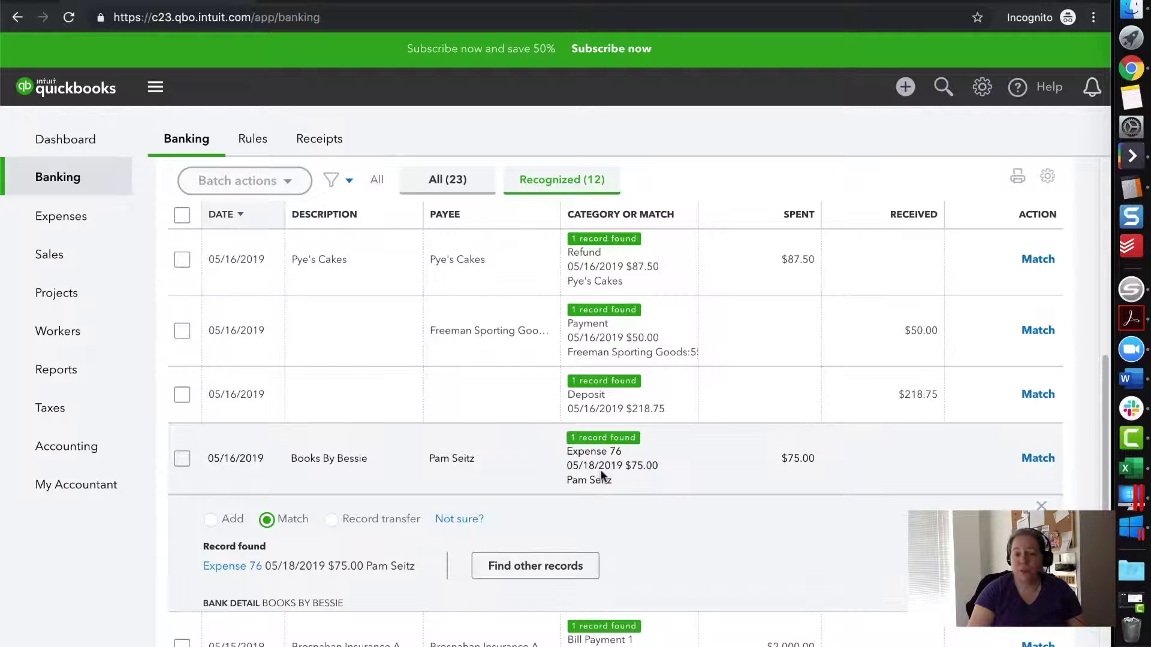
scroll(309, 574, "down", 1)
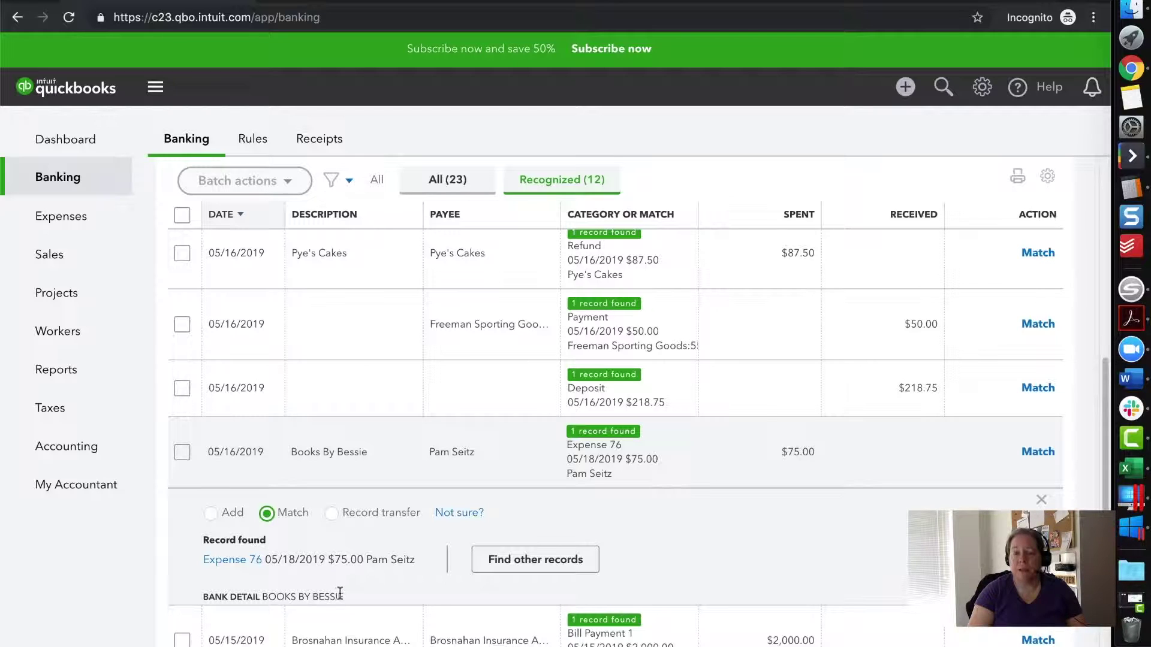
scroll(384, 575, "down", 1)
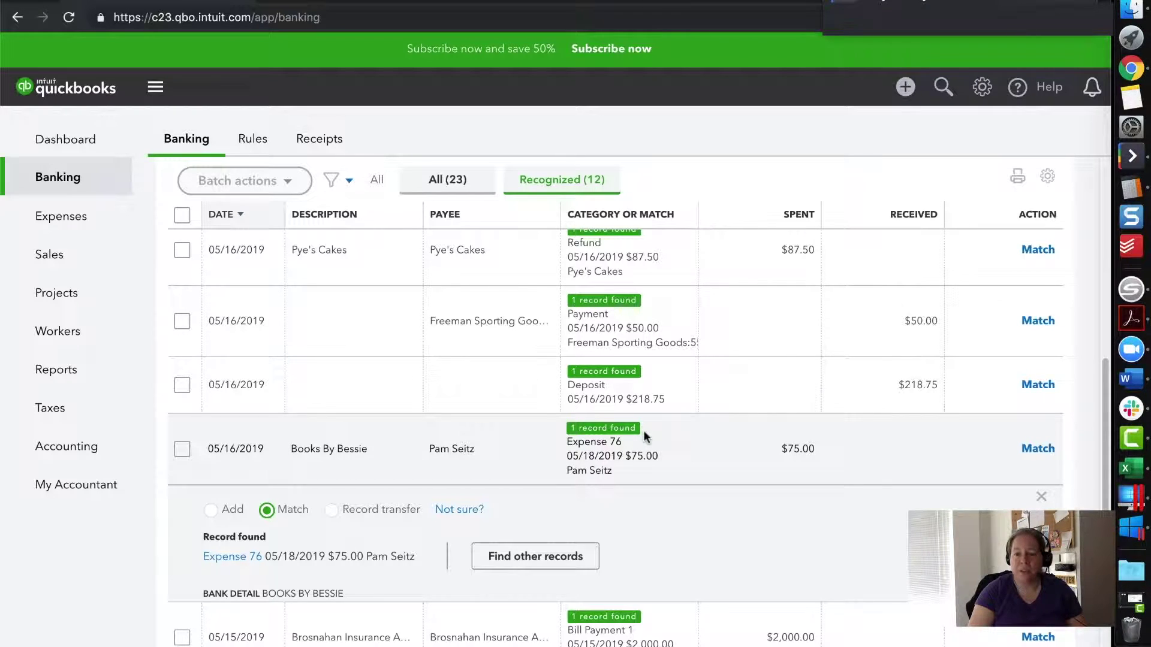
Step: Switch the $75.00 Books By Bessie charge to Add and check its payee and memo
left_click(207, 510)
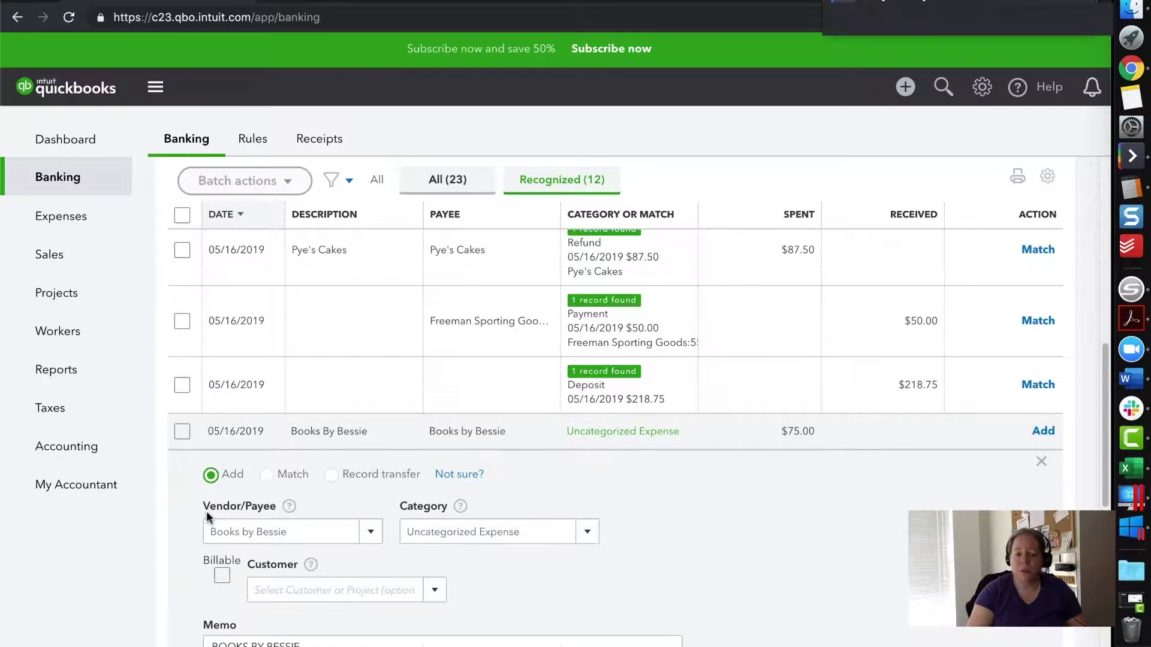
left_click(279, 535)
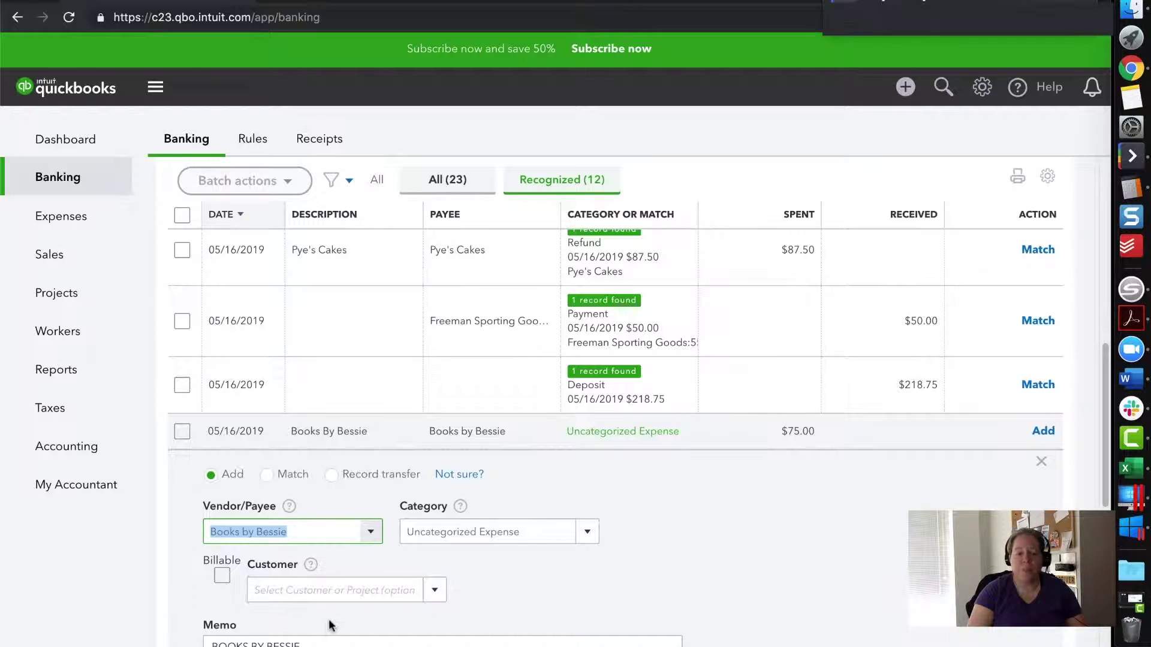
left_click(329, 636)
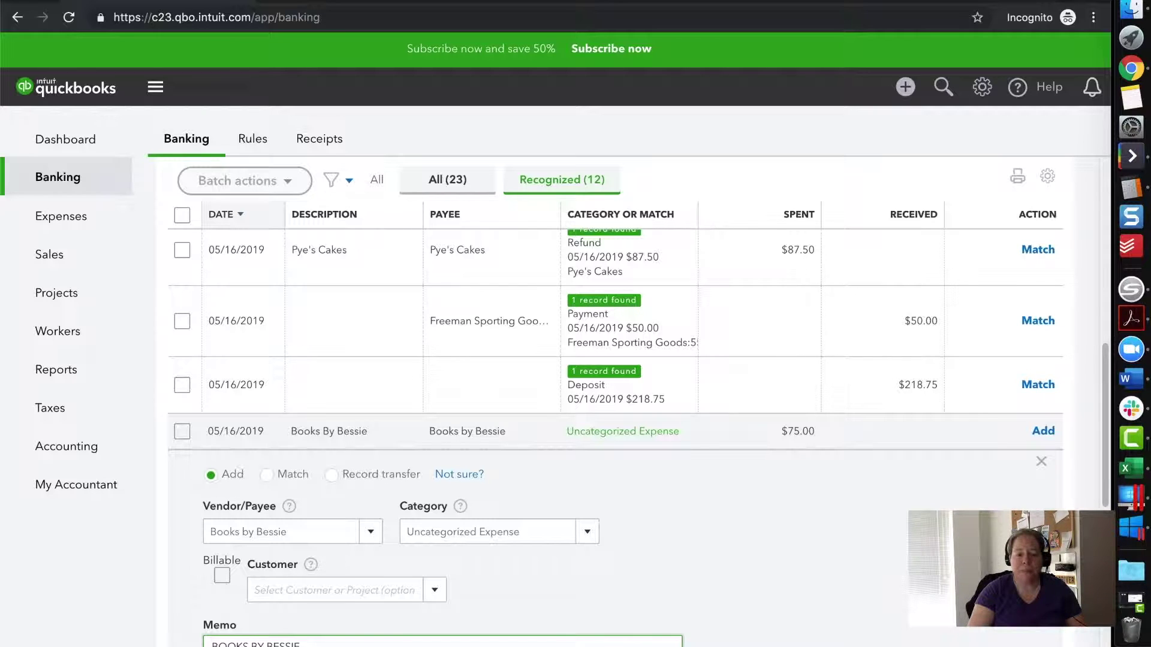
left_click(300, 529)
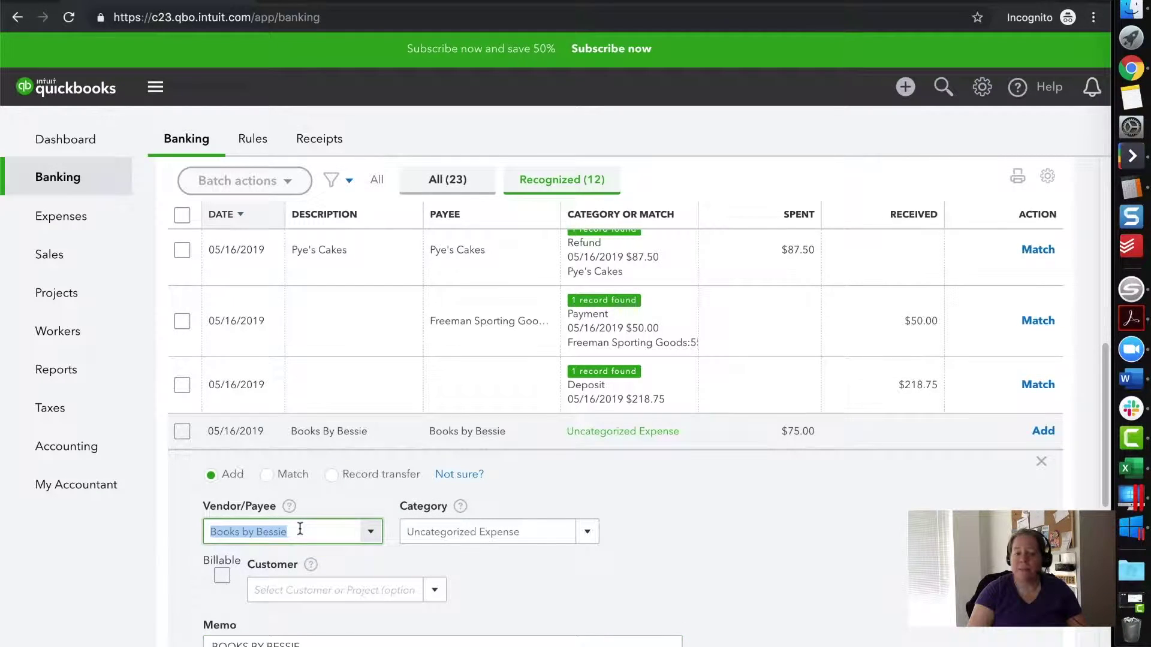
left_click(515, 534)
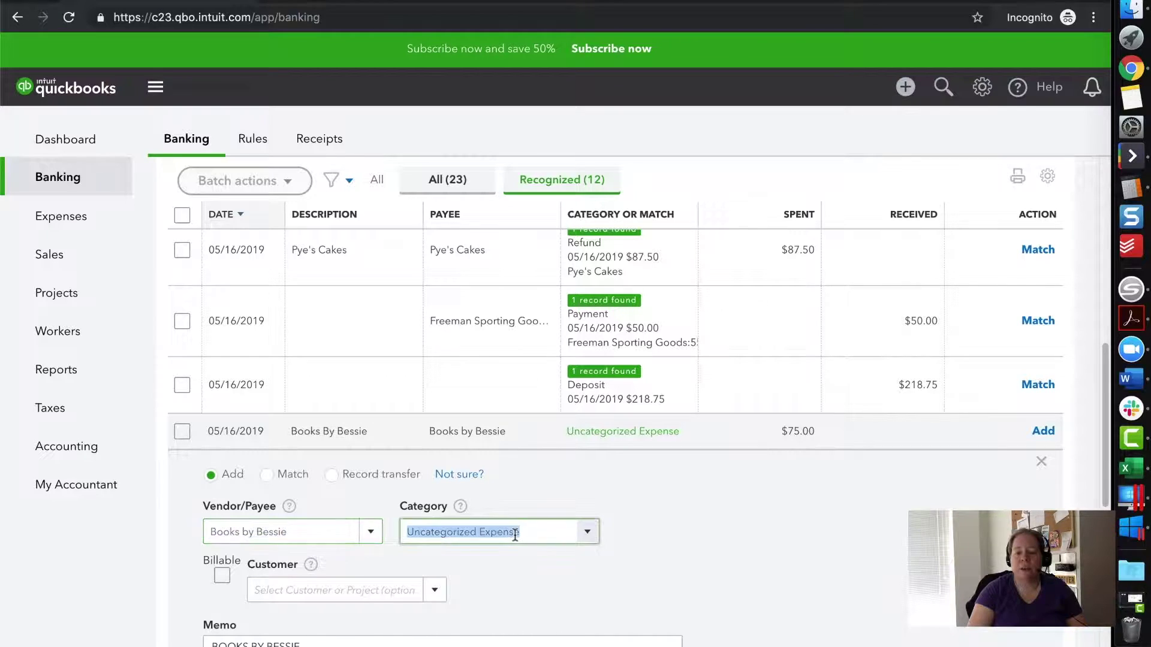
Step: Categorize the charge as Legal & Professional Fees:Bookkeeper and add it as a new expense
left_click(587, 533)
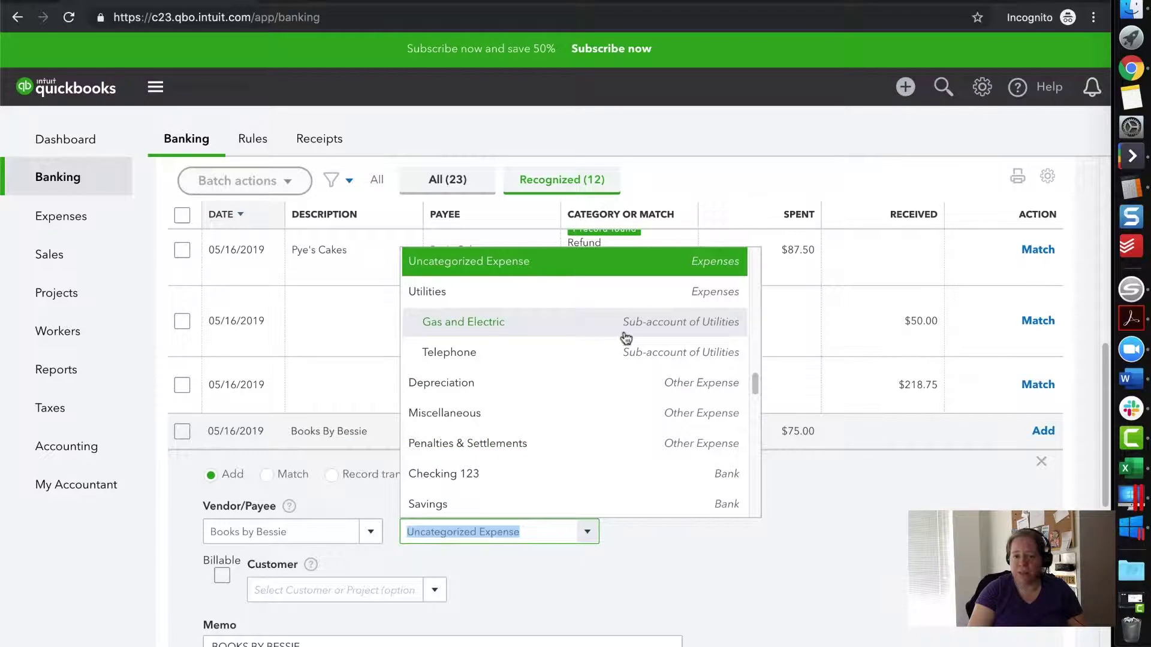
scroll(625, 337, "up", 1)
scroll(626, 338, "up", 10)
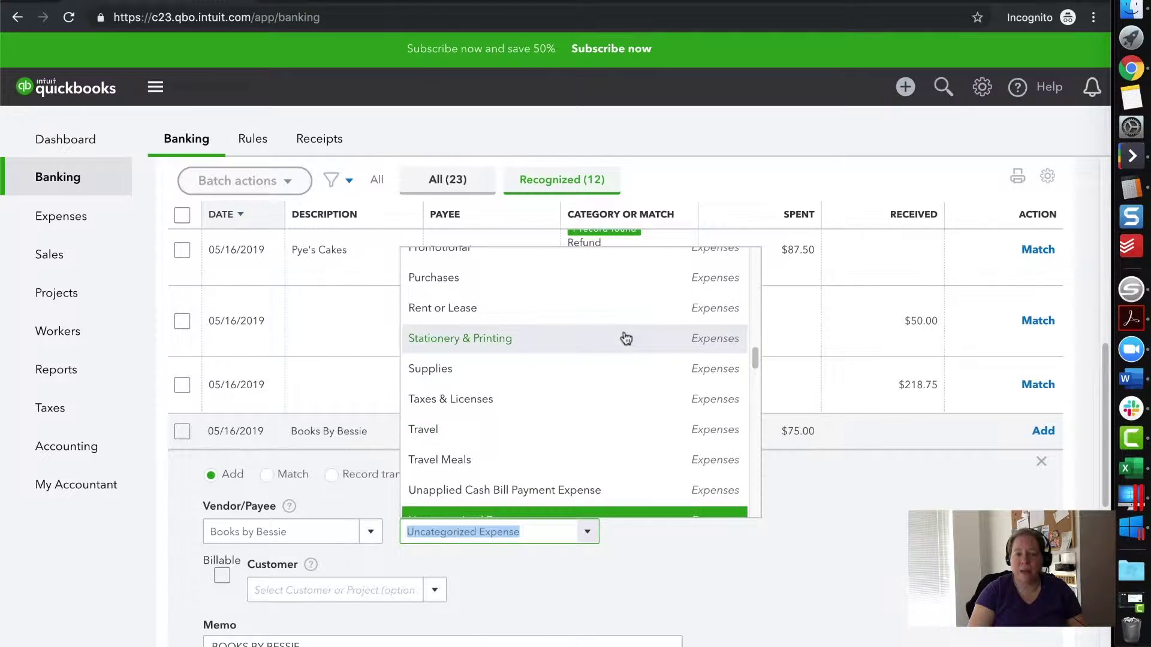
scroll(625, 338, "up", 3)
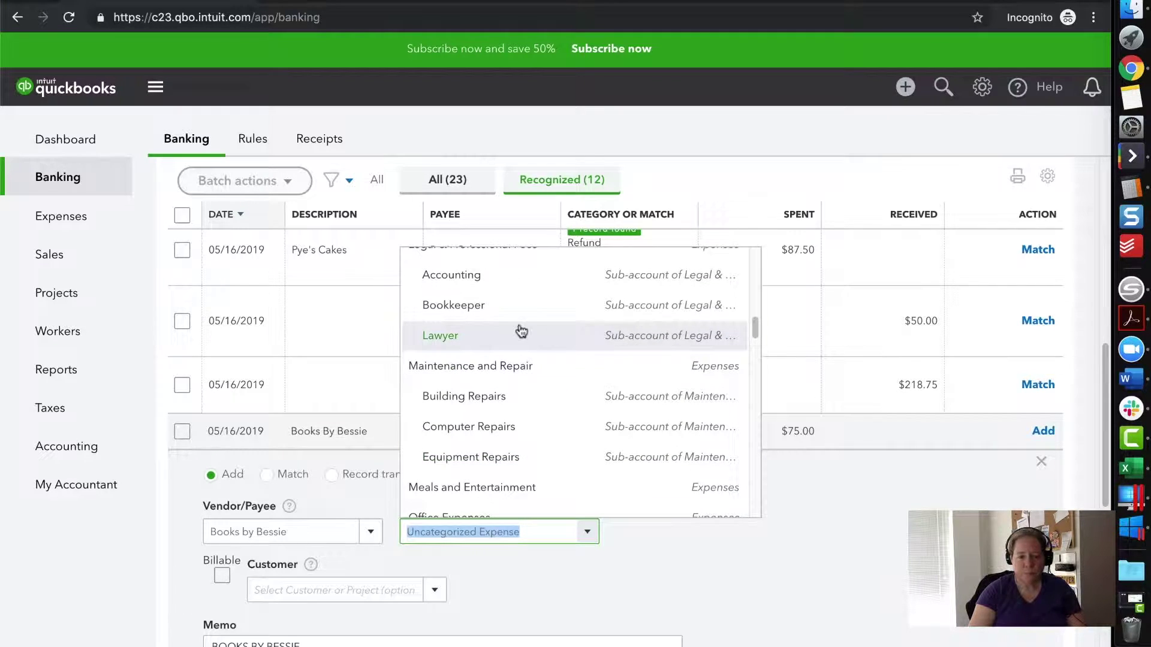
scroll(519, 329, "up", 4)
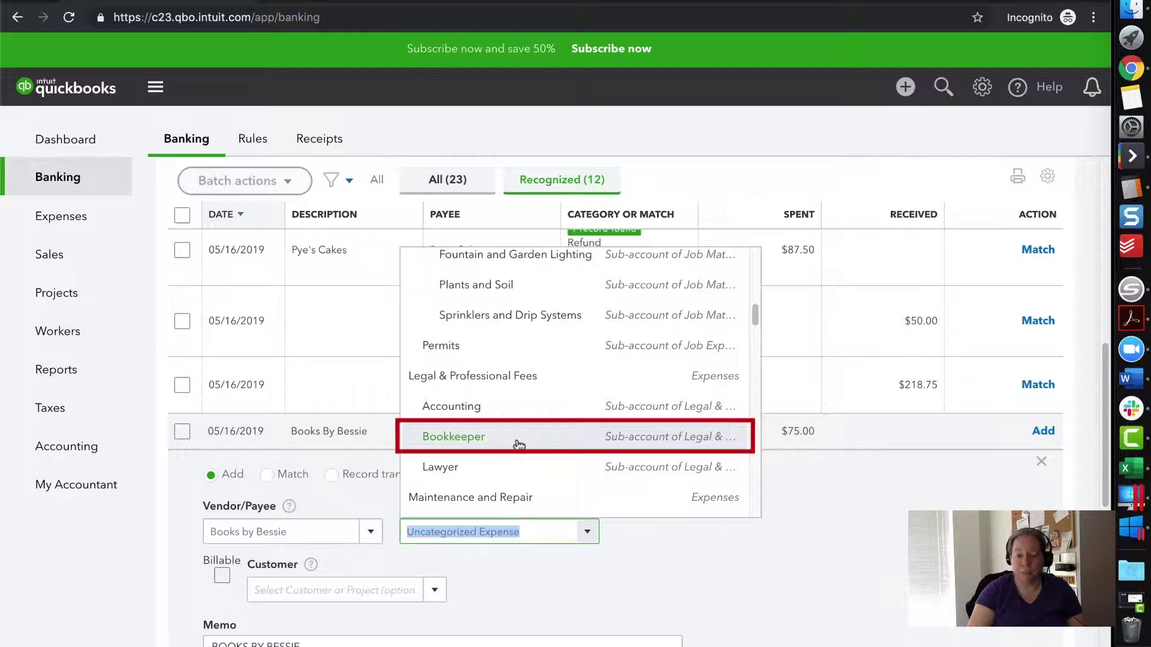
left_click(473, 442)
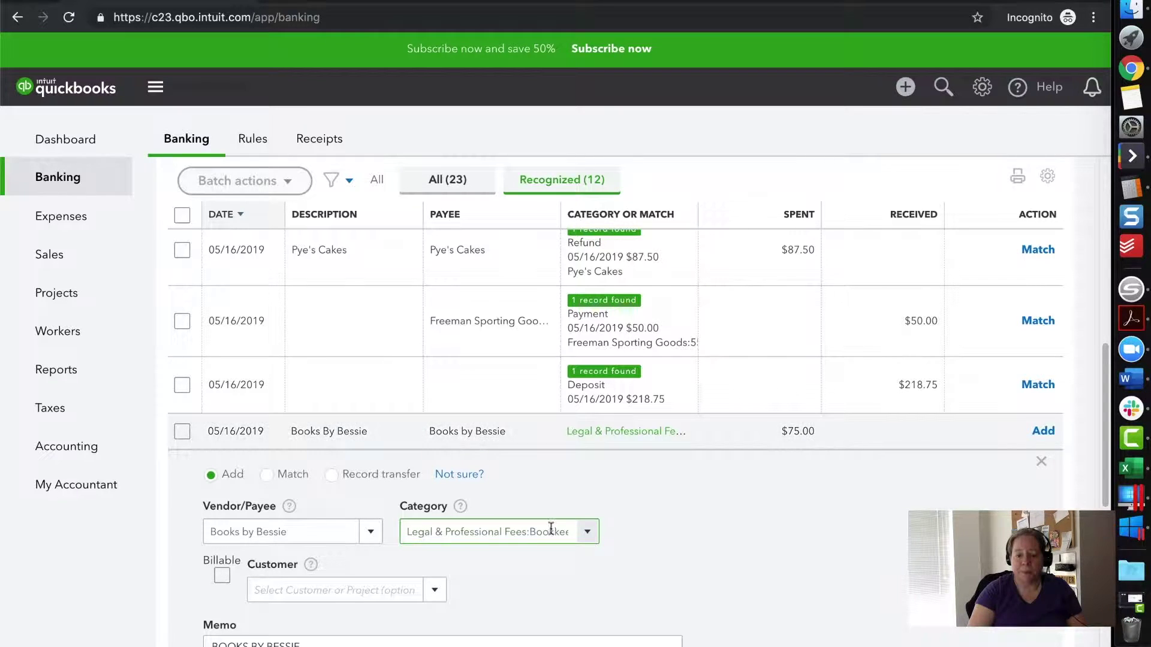
left_click(676, 576)
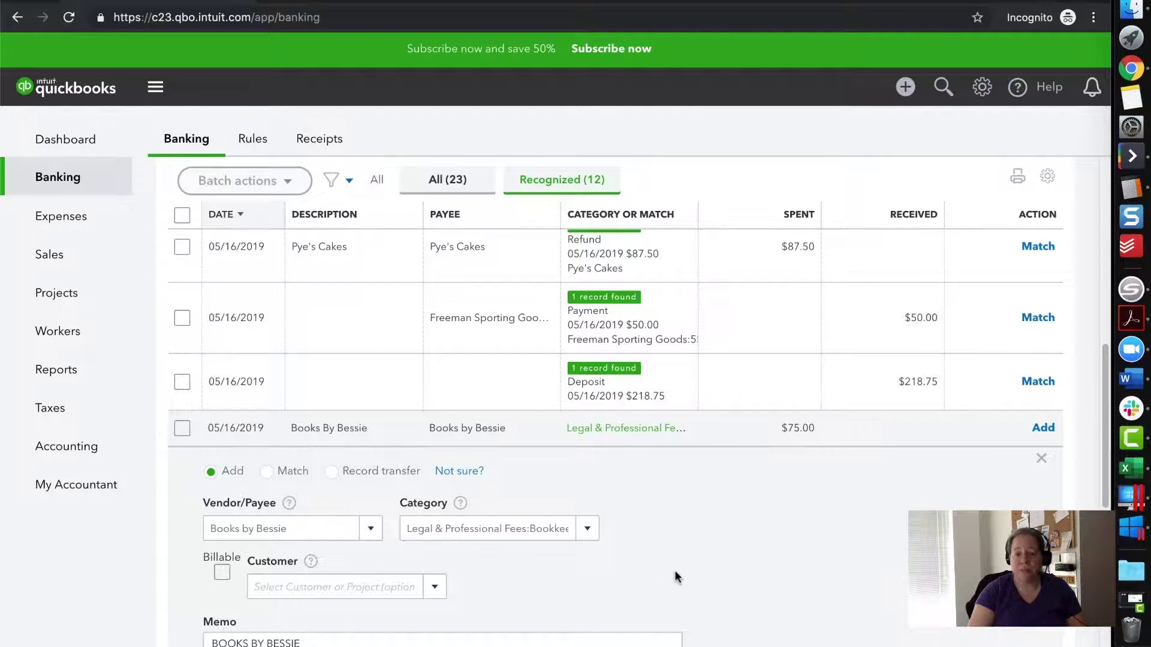
scroll(676, 576, "down", 2)
scroll(734, 582, "down", 1)
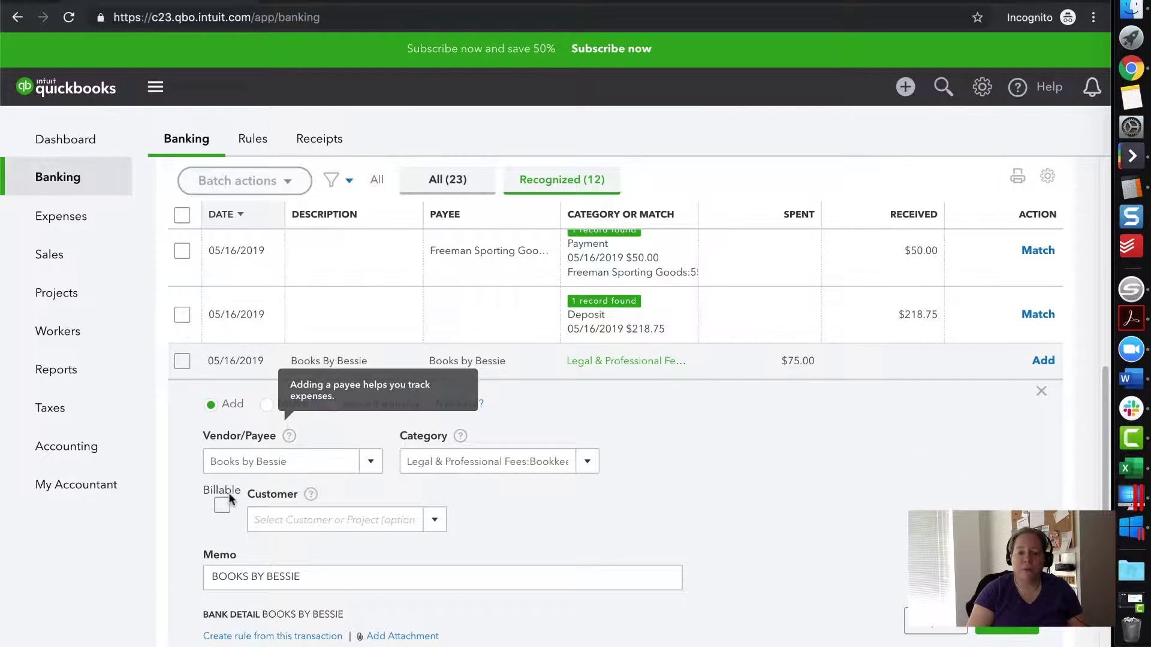
left_click(332, 576)
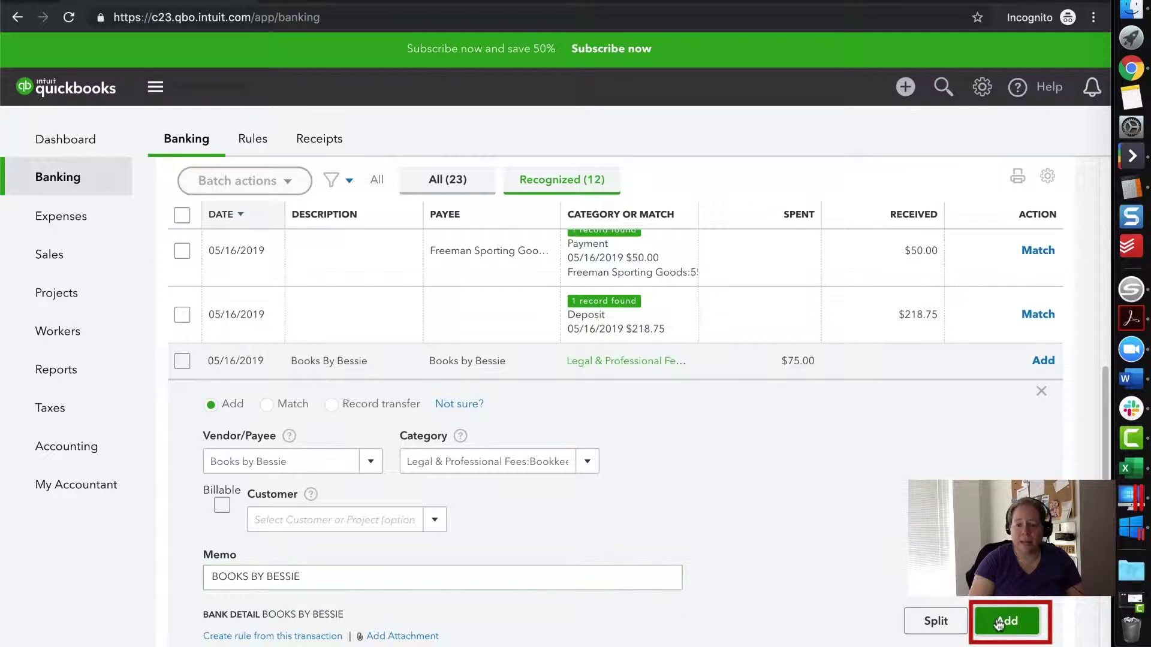
left_click(1017, 629)
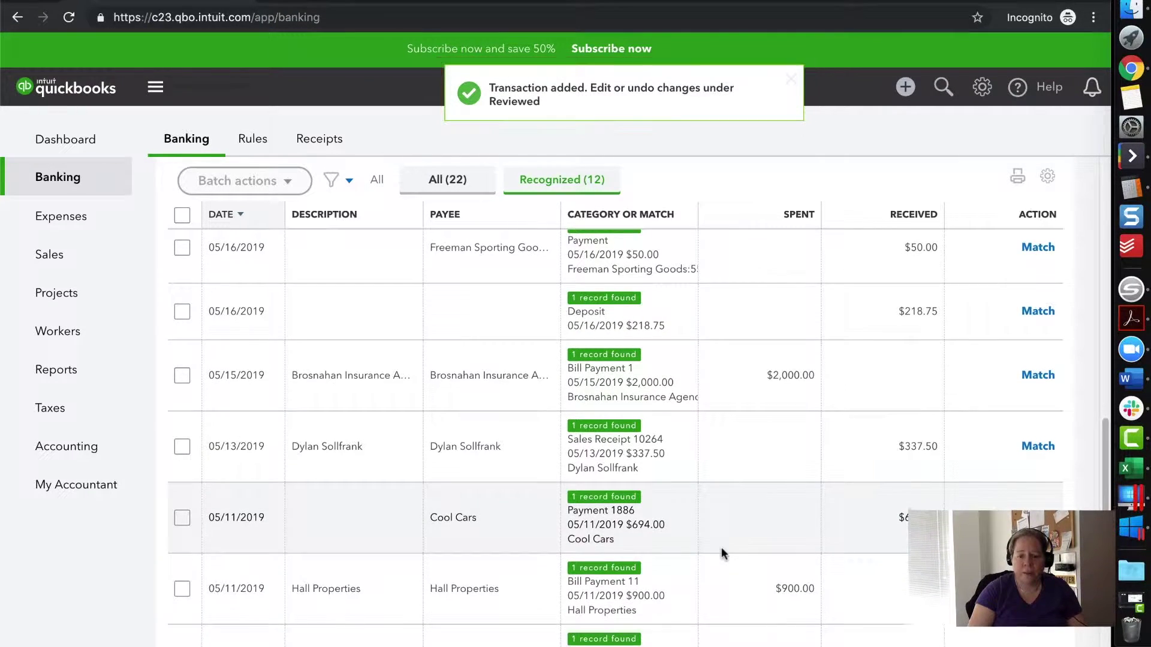
Step: Match the PG&E bill payment to its found record
scroll(721, 546, "down", 3)
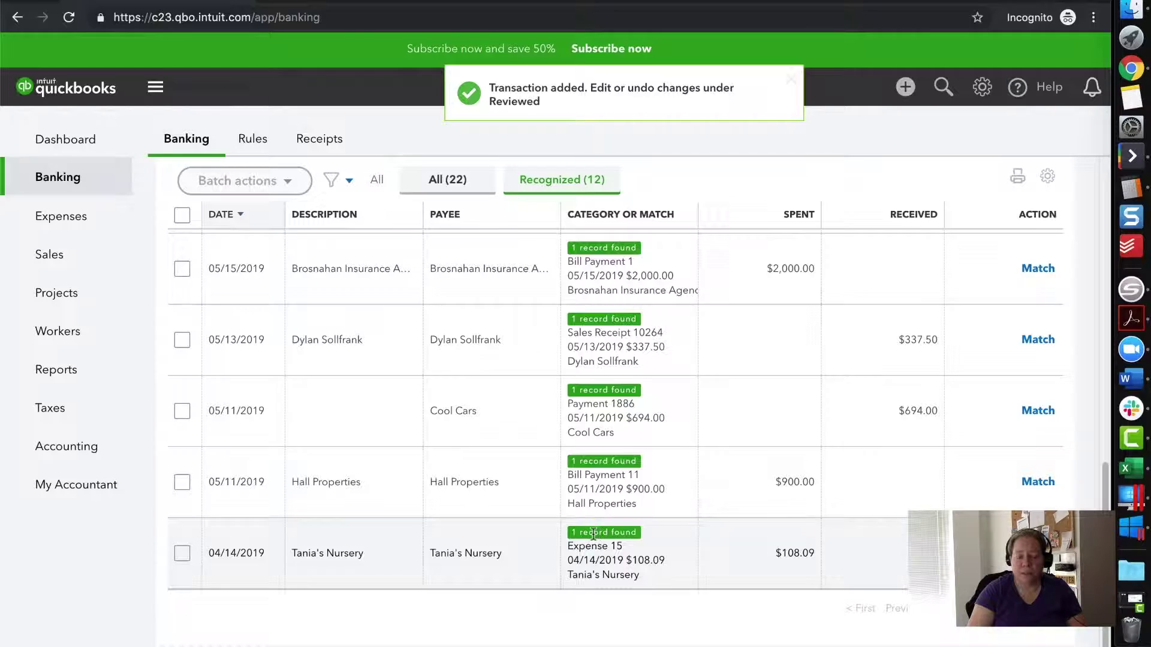
scroll(721, 546, "up", 10)
scroll(594, 534, "up", 3)
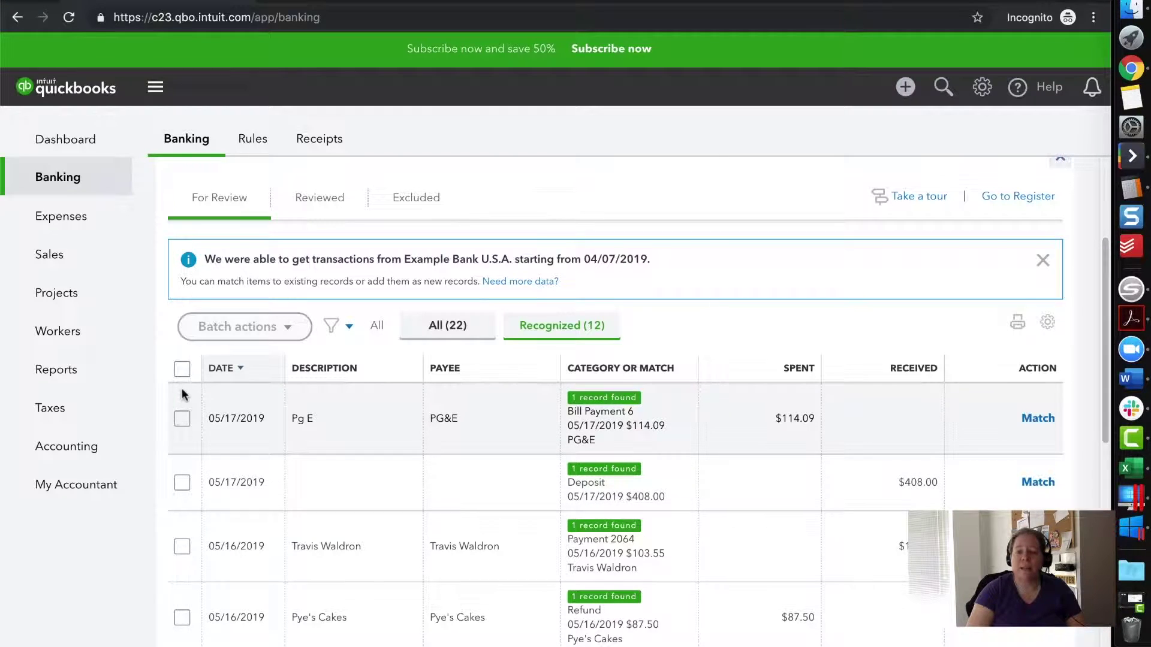
scroll(1019, 371, "down", 2)
left_click(1041, 343)
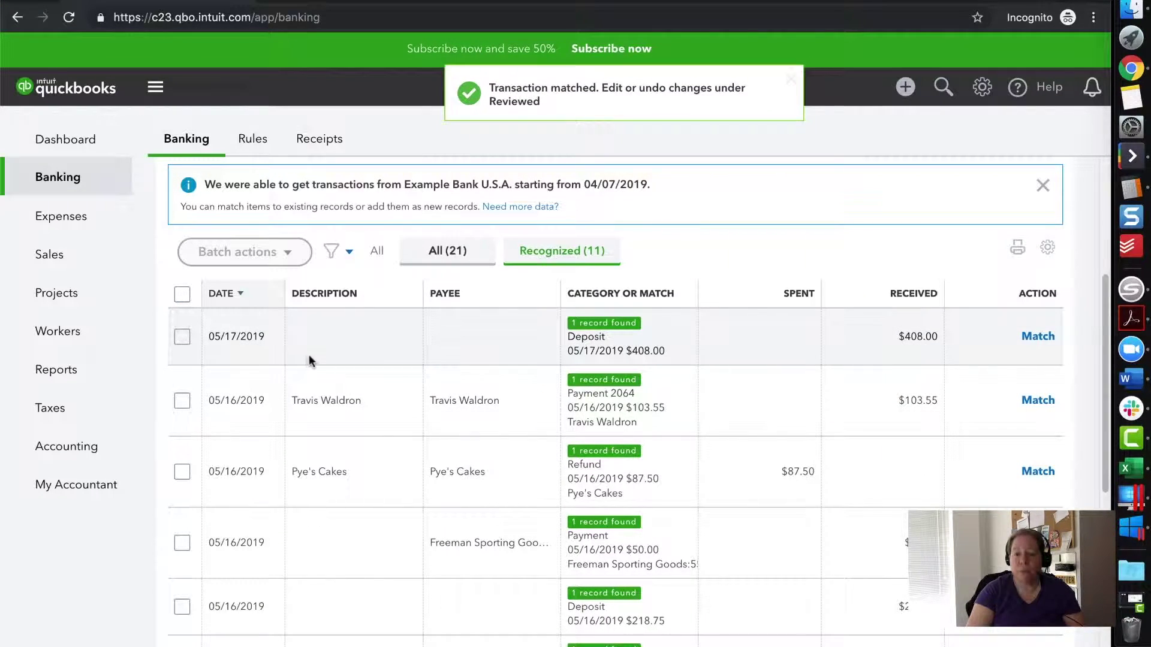
Step: Batch-accept all remaining recognized matches and show the All (11) list
left_click(182, 296)
left_click(255, 256)
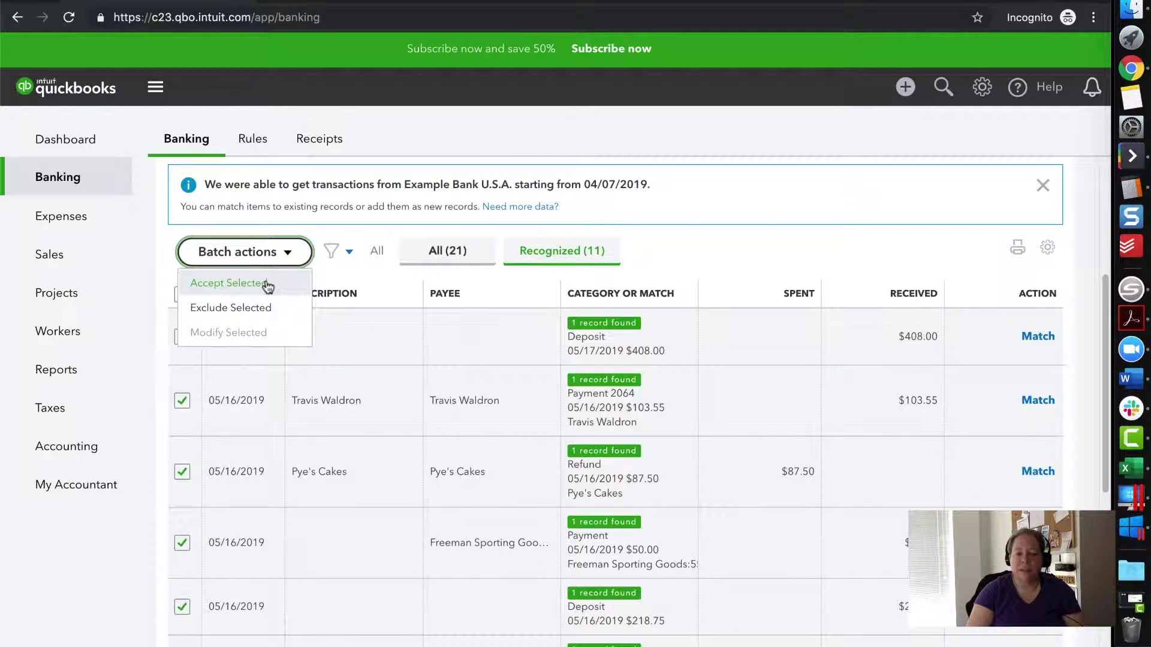
left_click(268, 285)
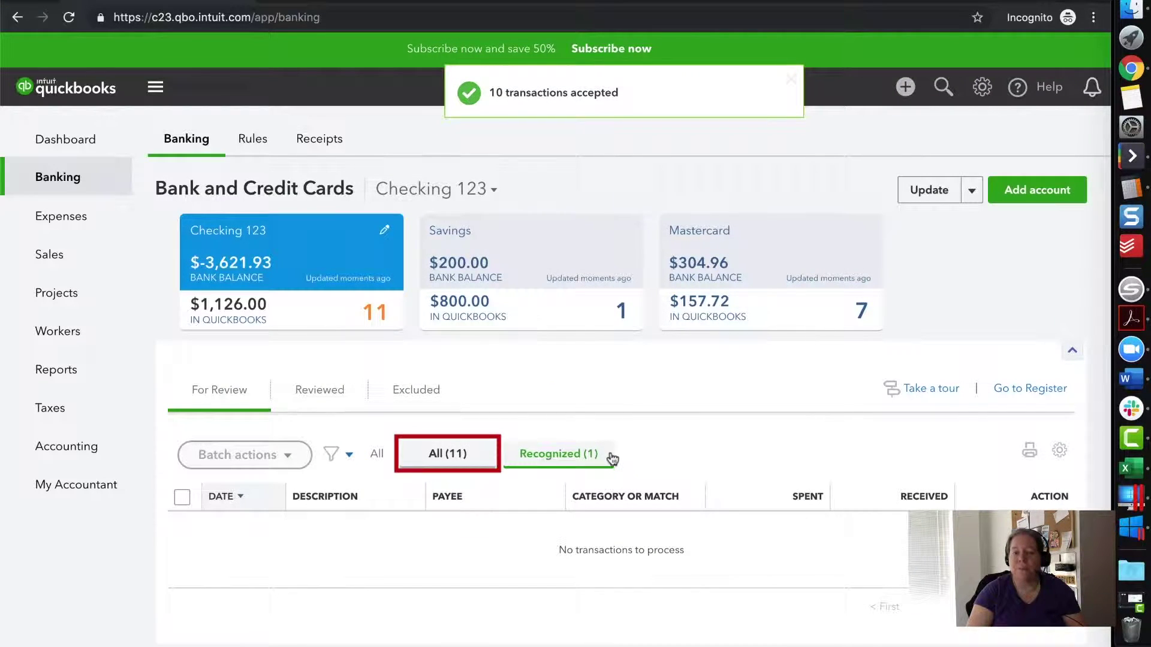
left_click(458, 459)
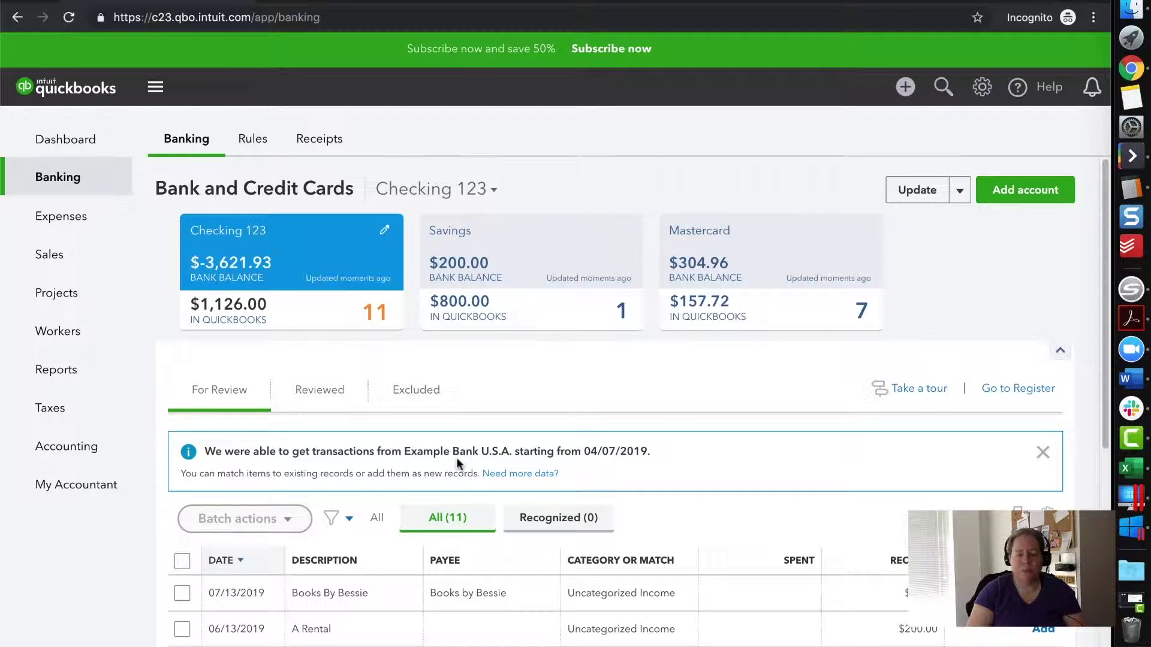
Step: Add the 07/13/2019 $55.00 Books By Bessie deposit under Legal & Professional Fees:Bookkeeper
scroll(628, 490, "down", 2)
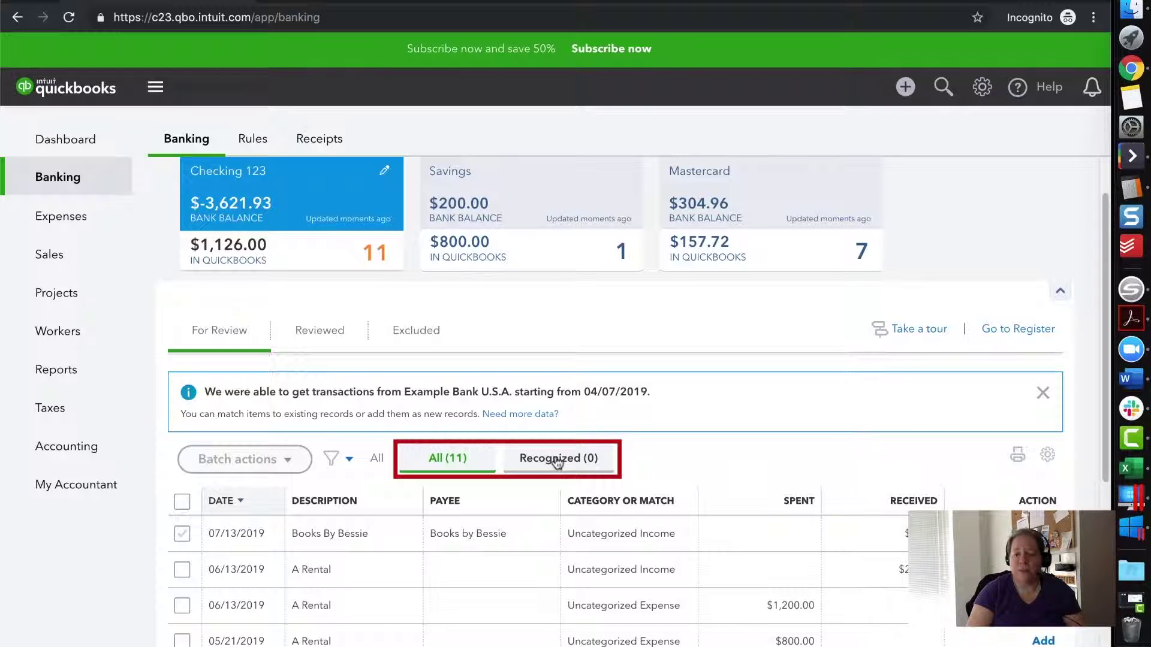
scroll(555, 459, "down", 3)
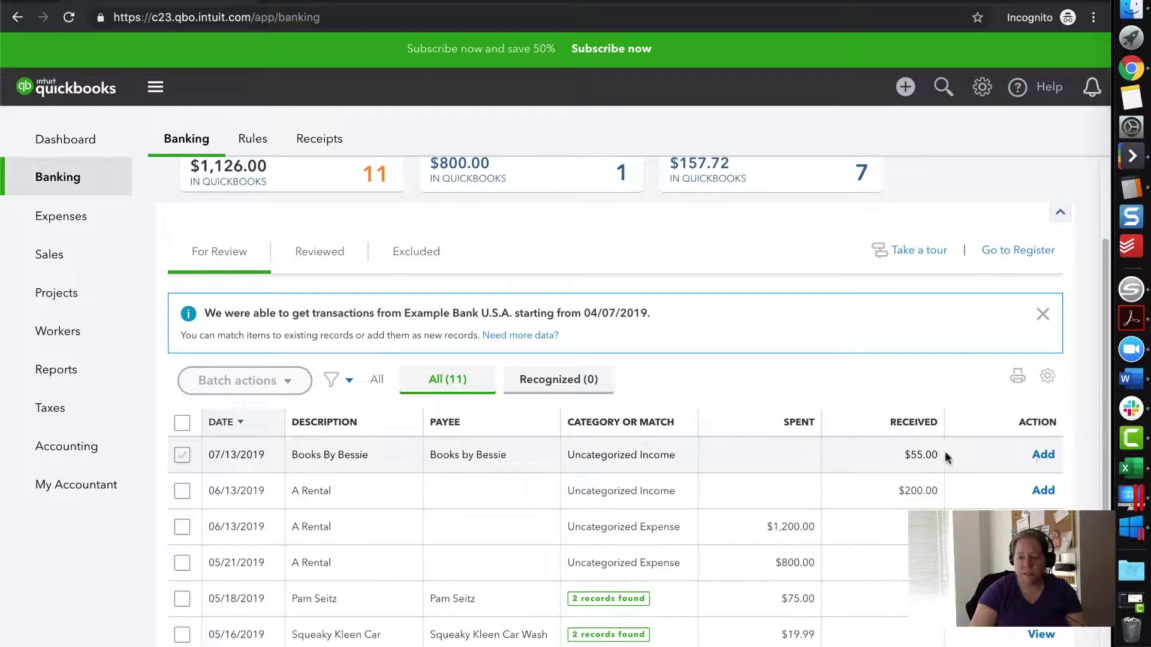
left_click(512, 457)
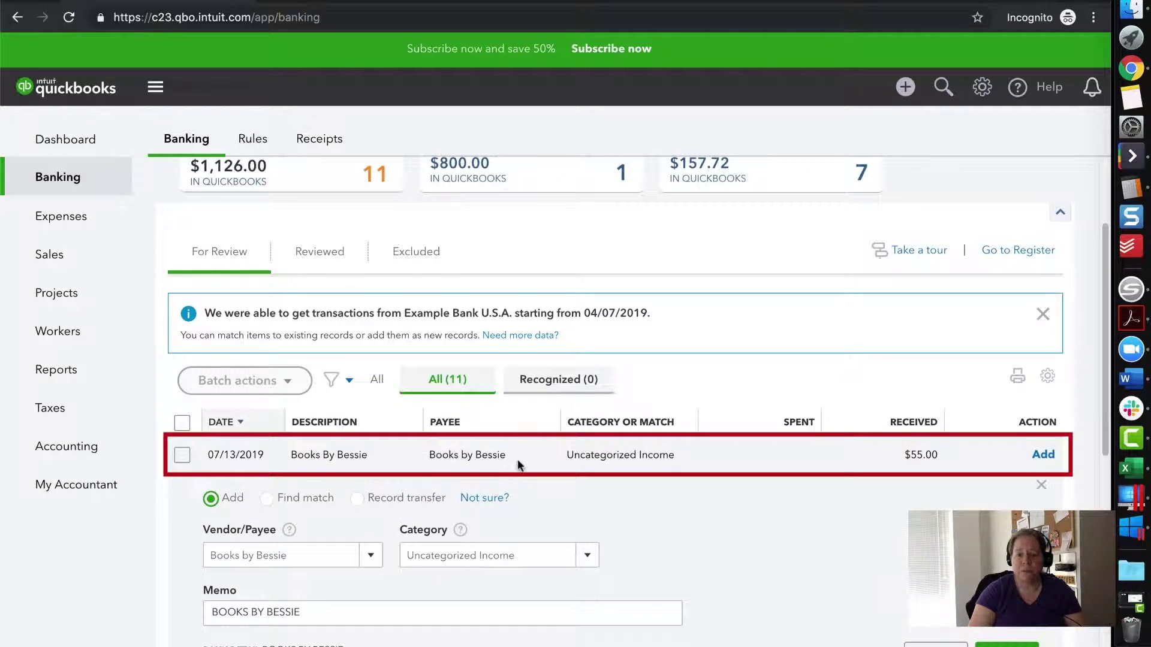
scroll(605, 525, "down", 1)
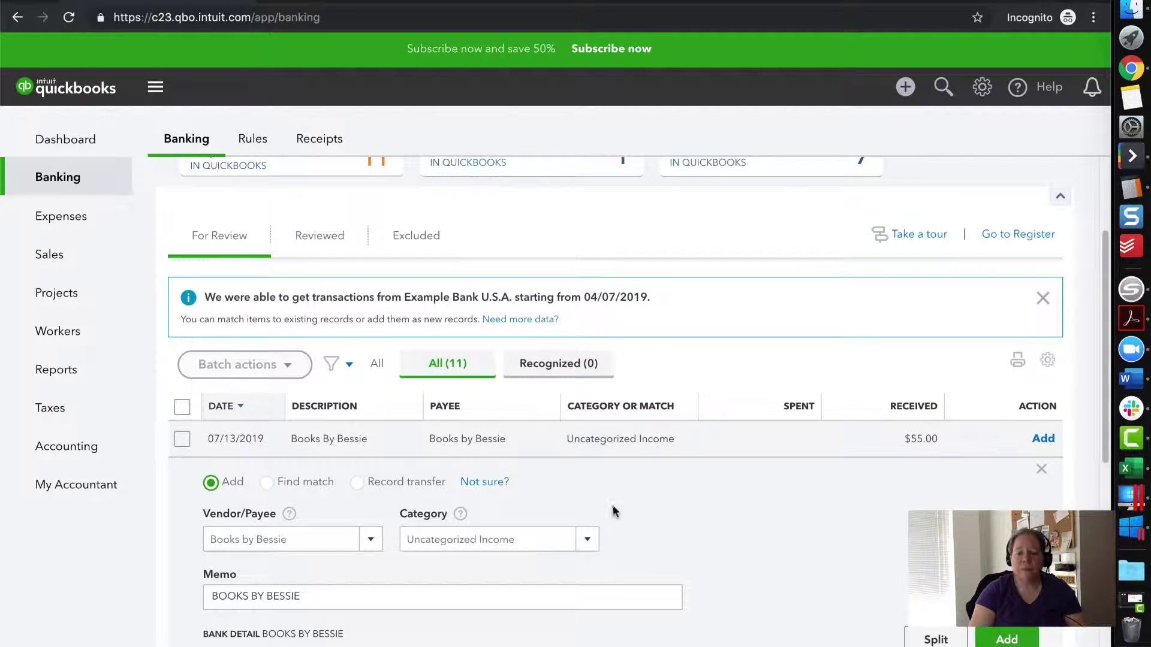
left_click(535, 539)
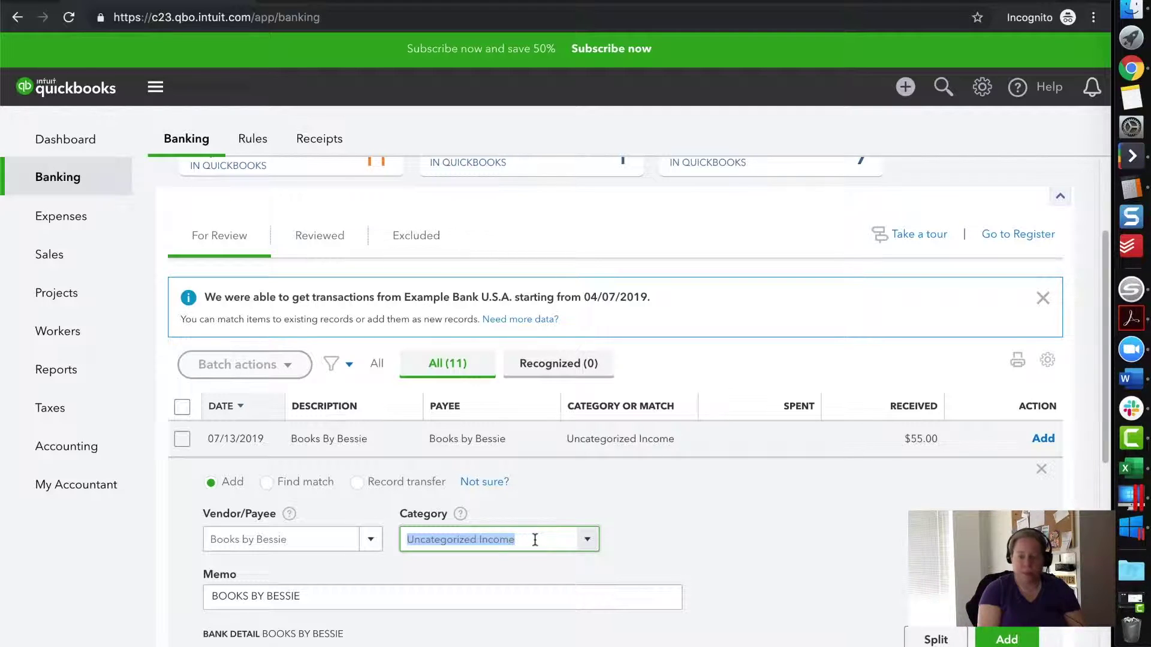
type("book")
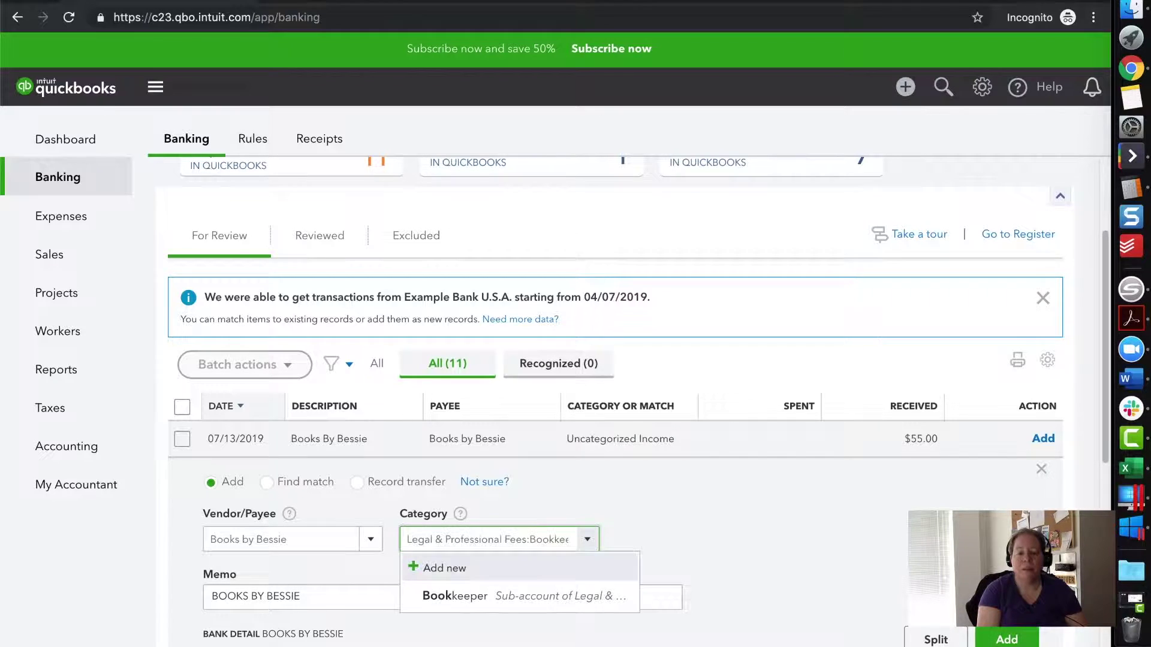
left_click(514, 594)
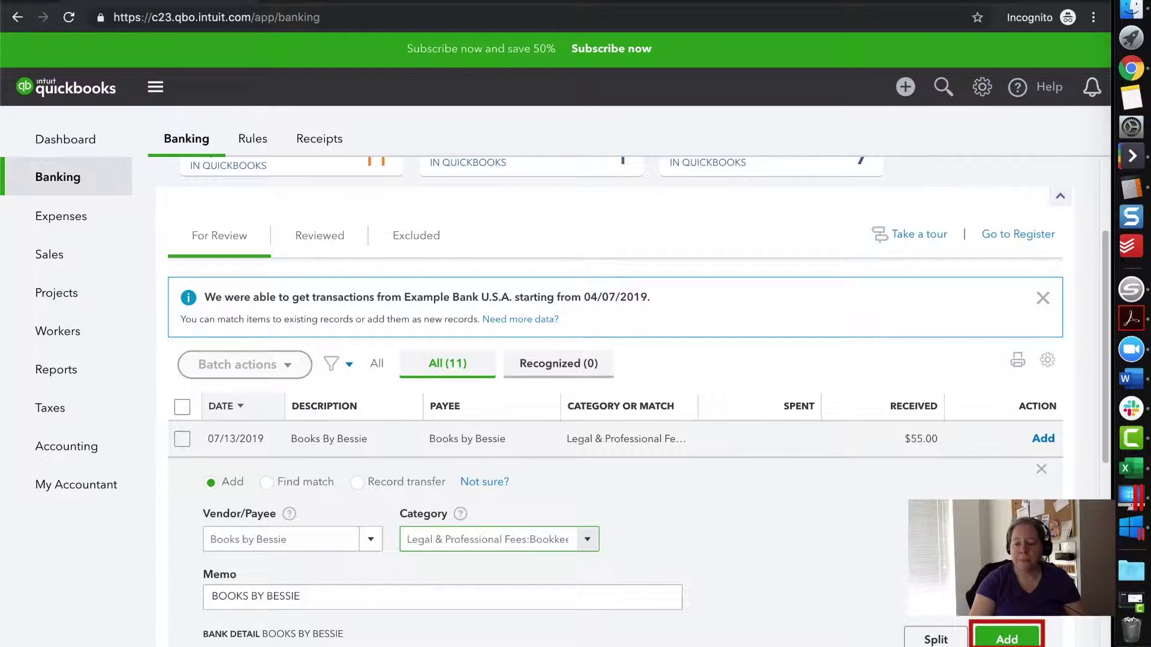
left_click(1007, 640)
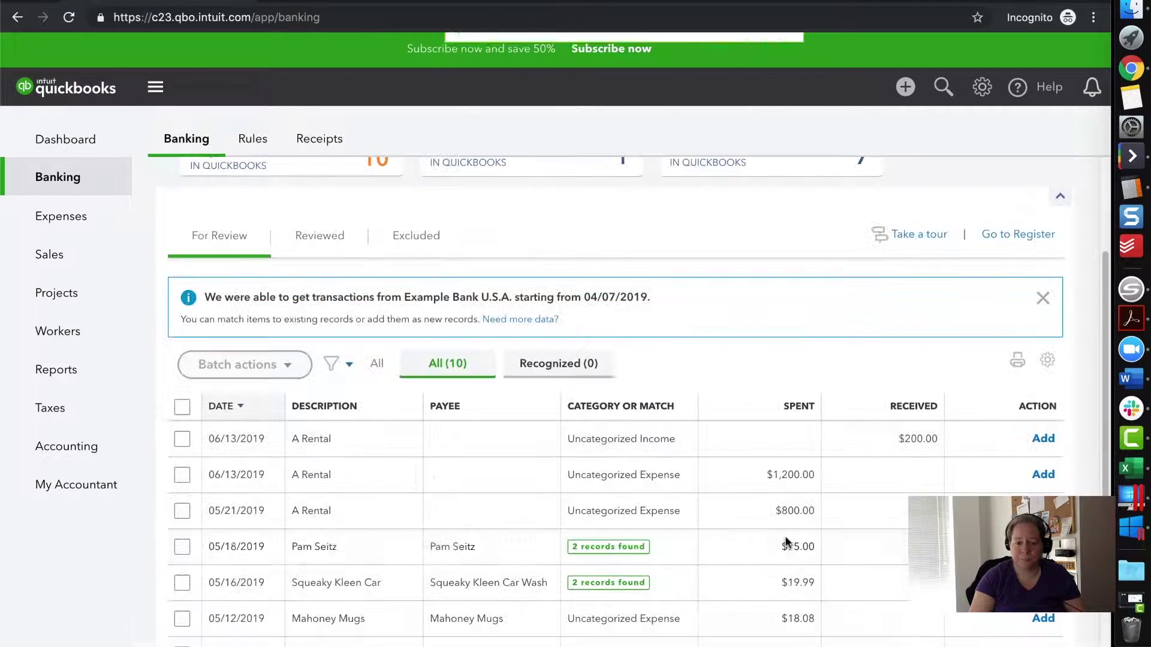
Step: Check the payee on the 05/18/2019 $75.00 bank charge and match it to Expense 76
scroll(787, 542, "down", 2)
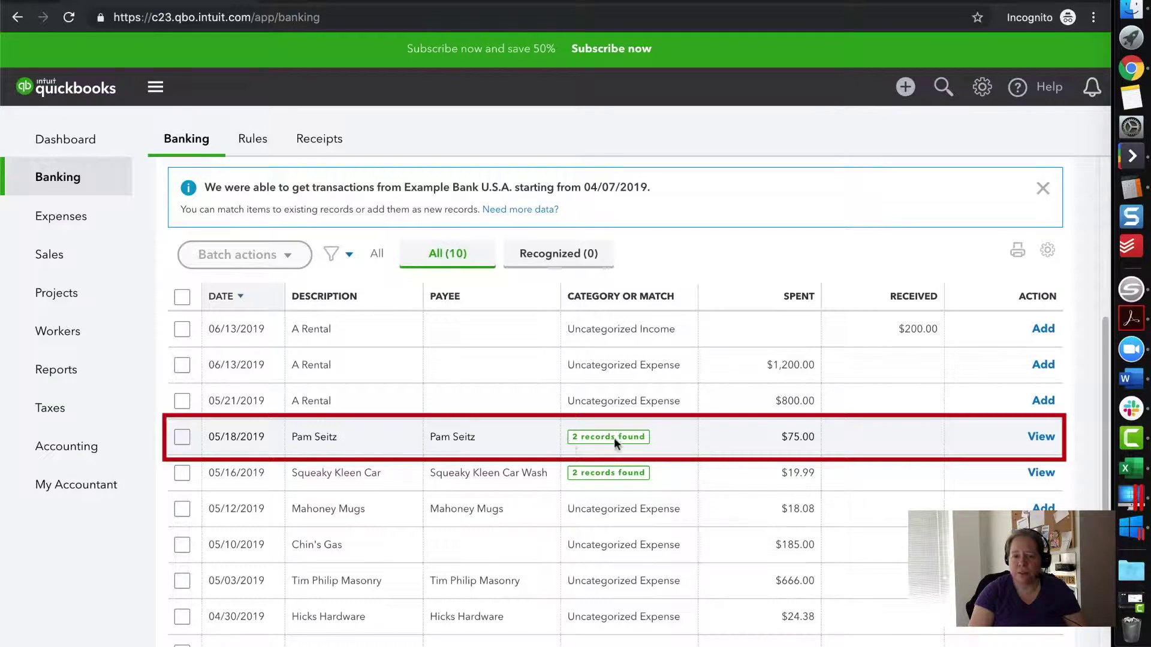
left_click(465, 448)
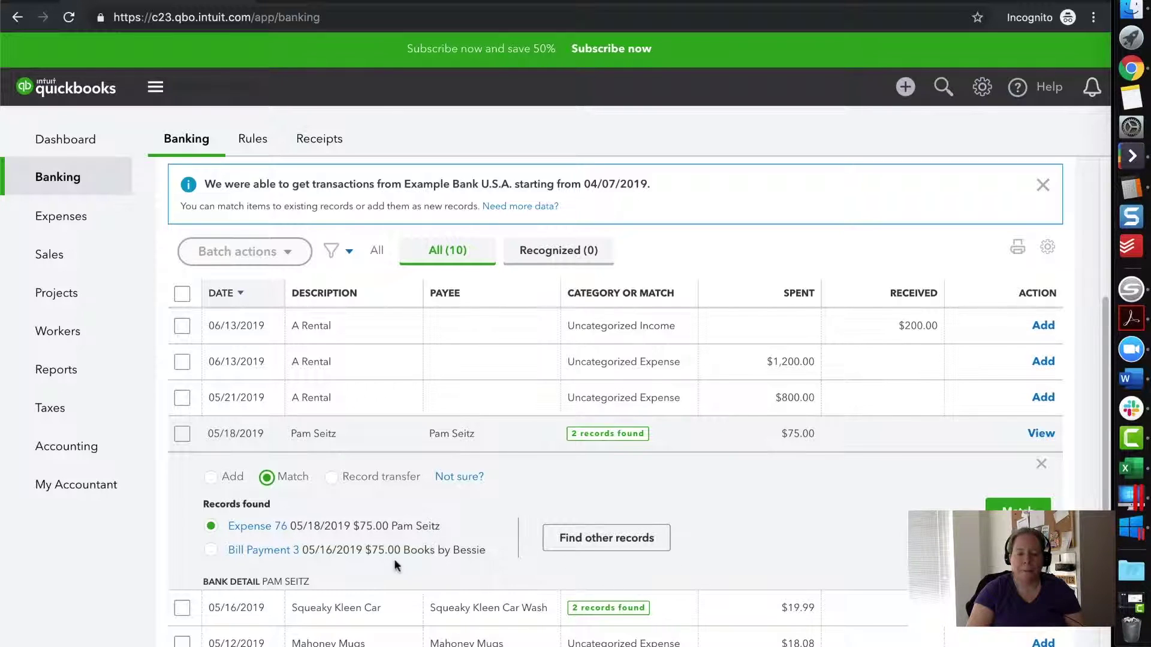
left_click_drag(326, 580, 274, 583)
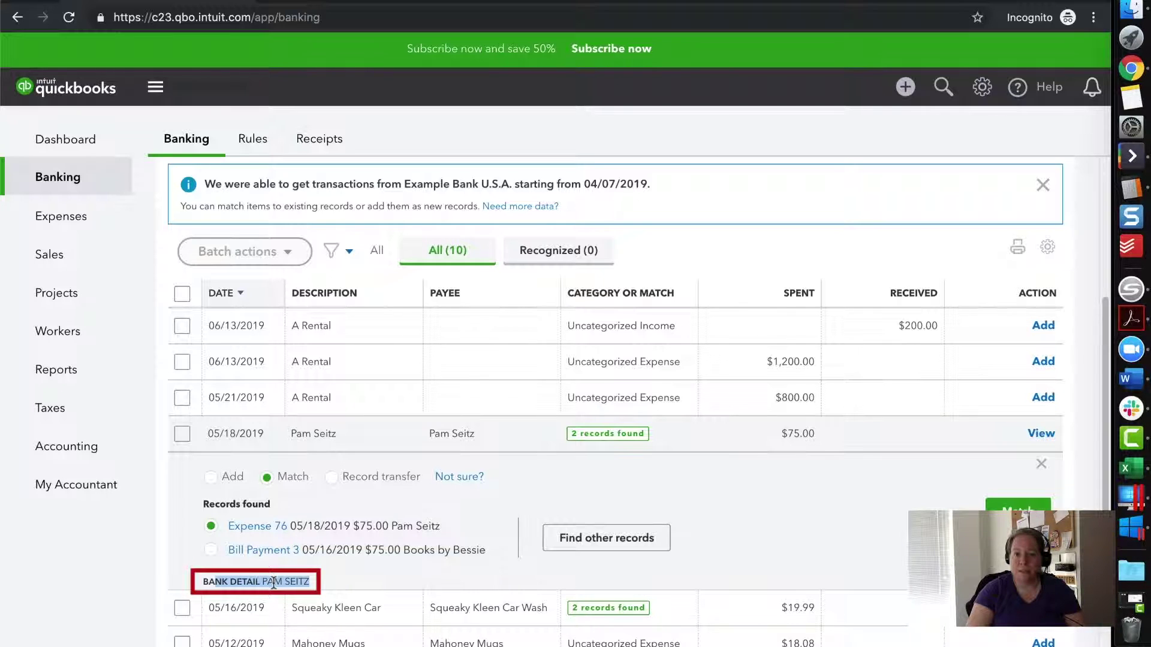
left_click(360, 587)
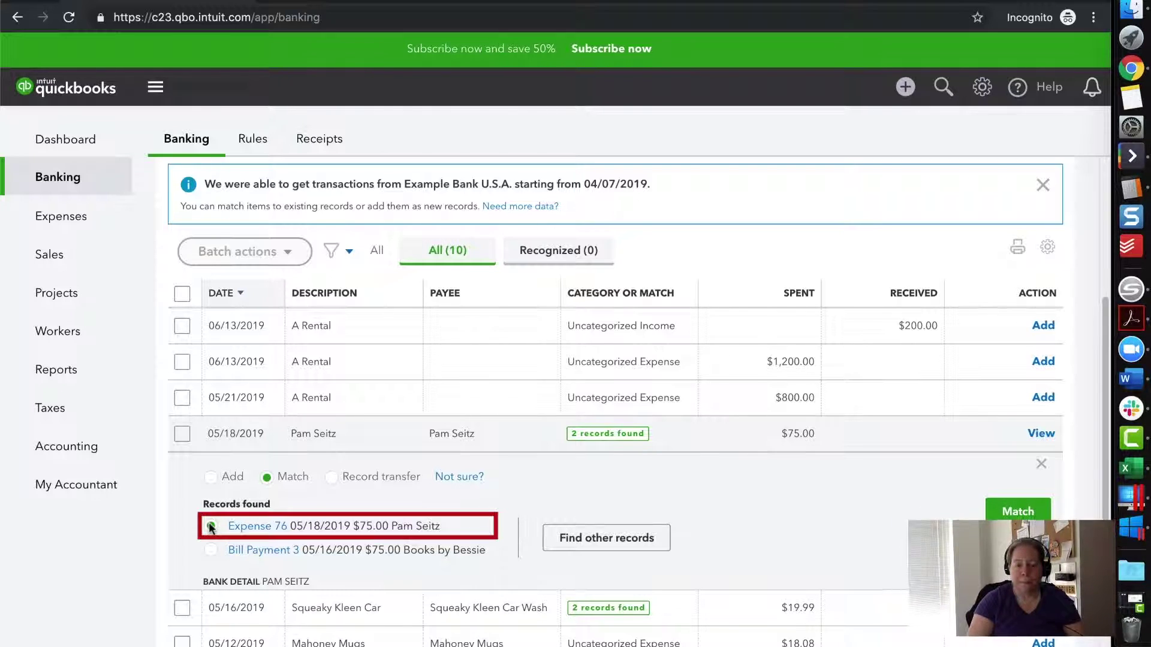
left_click(1017, 513)
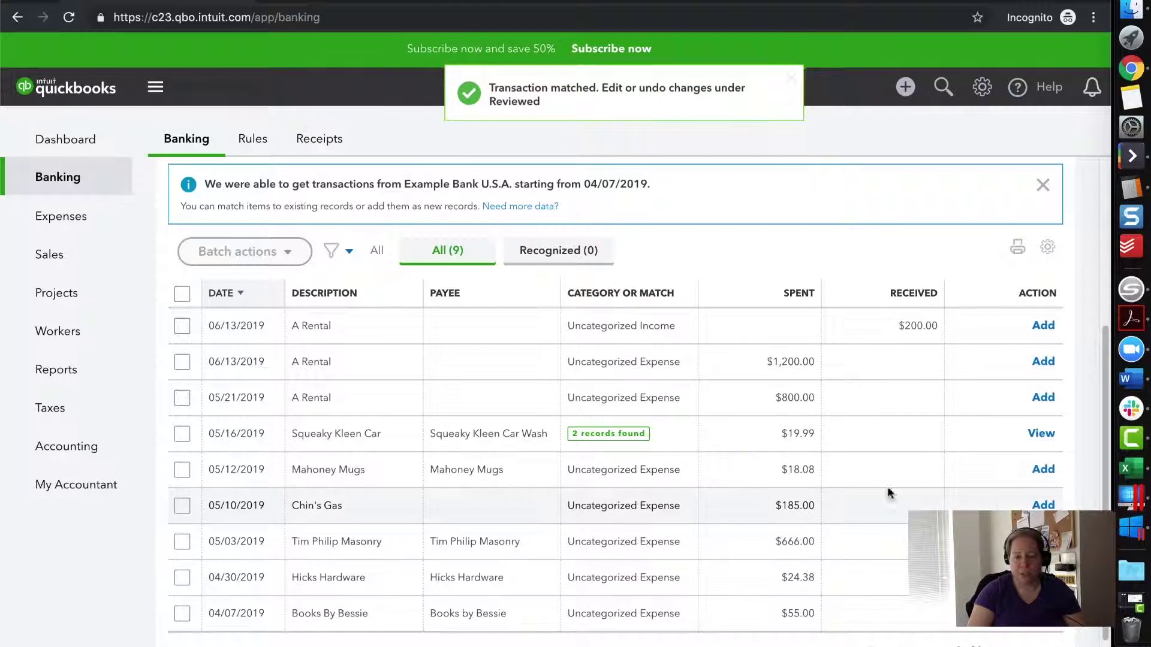
Step: Match the 05/16/2019 $19.99 Squeaky Kleen Car Wash charge to its existing Check Debit record
left_click(496, 443)
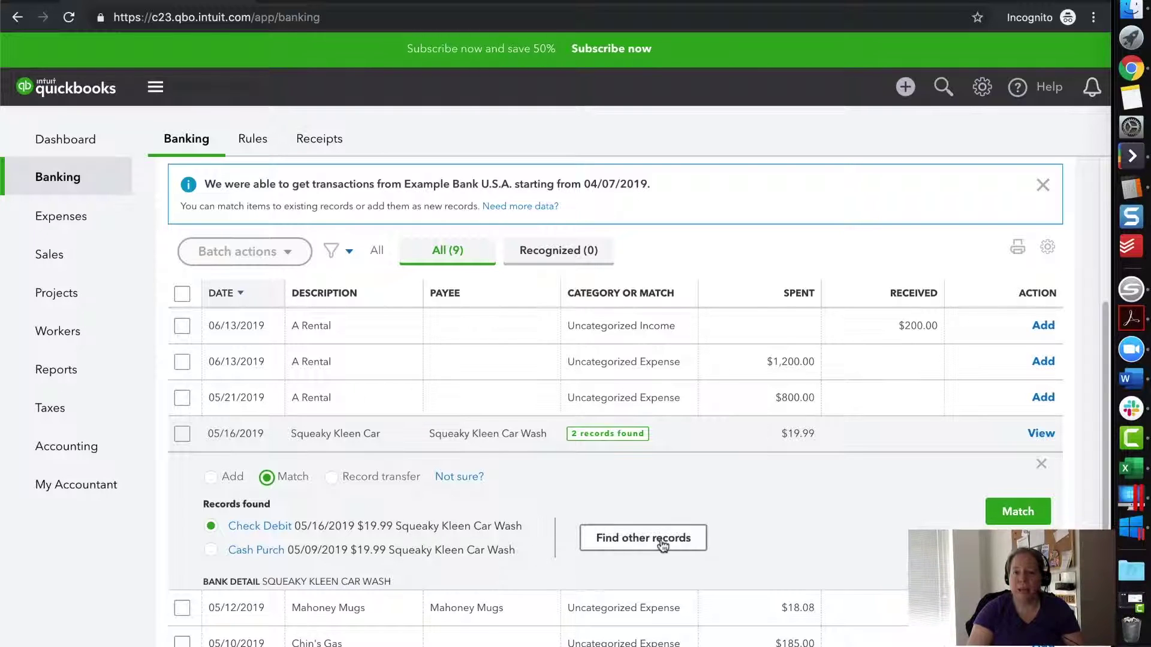
left_click(1015, 517)
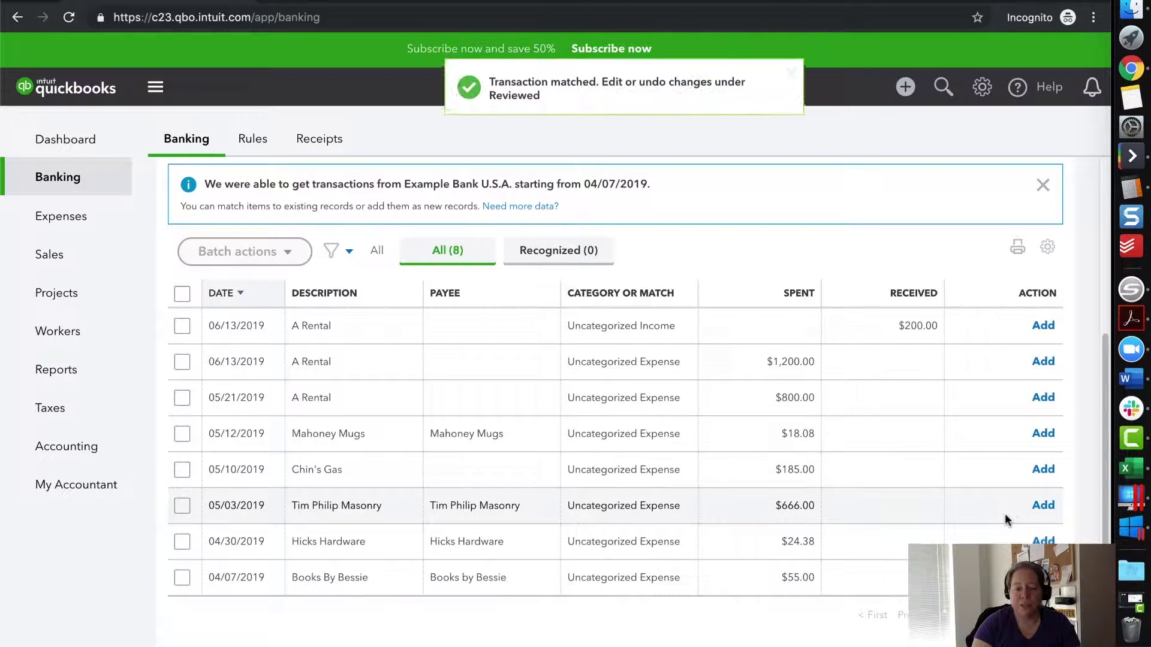
Step: Set Chin's Gas and Oil as the payee for the $185 Chin's Gas charge
left_click(405, 478)
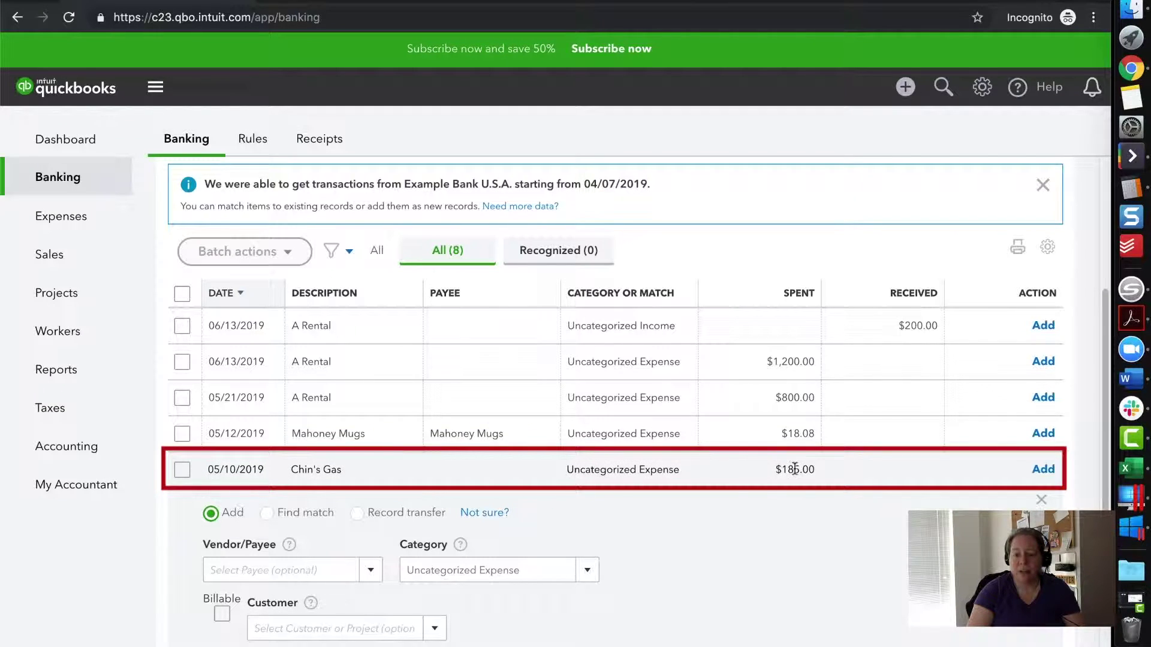
left_click(310, 556)
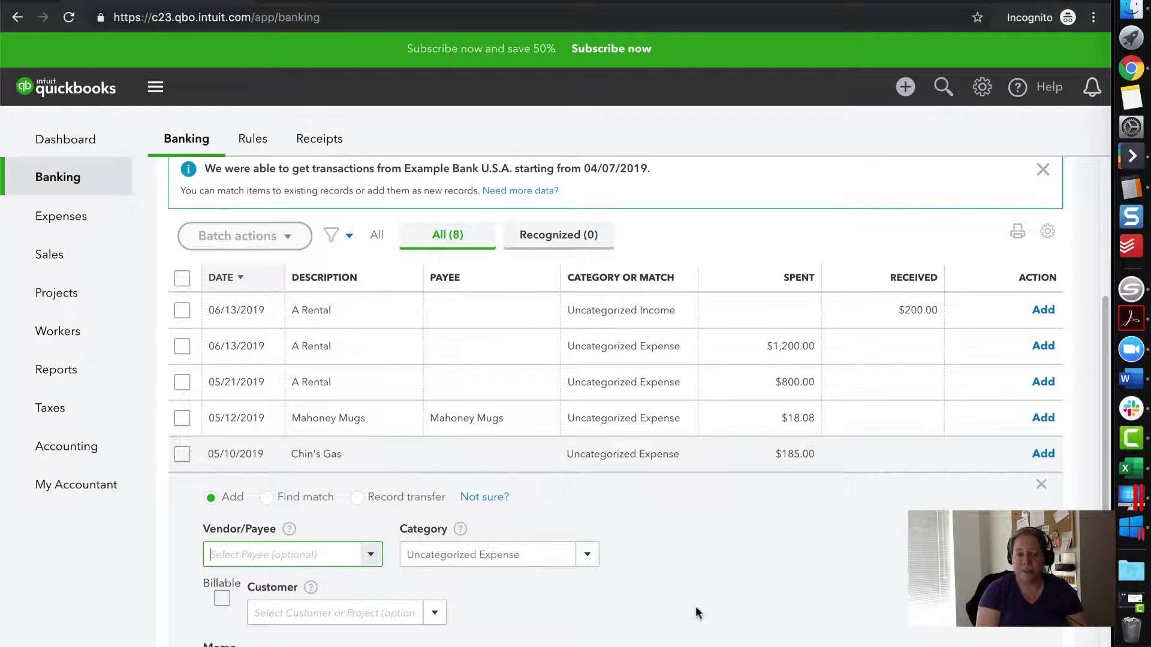
type("Chin's Ch")
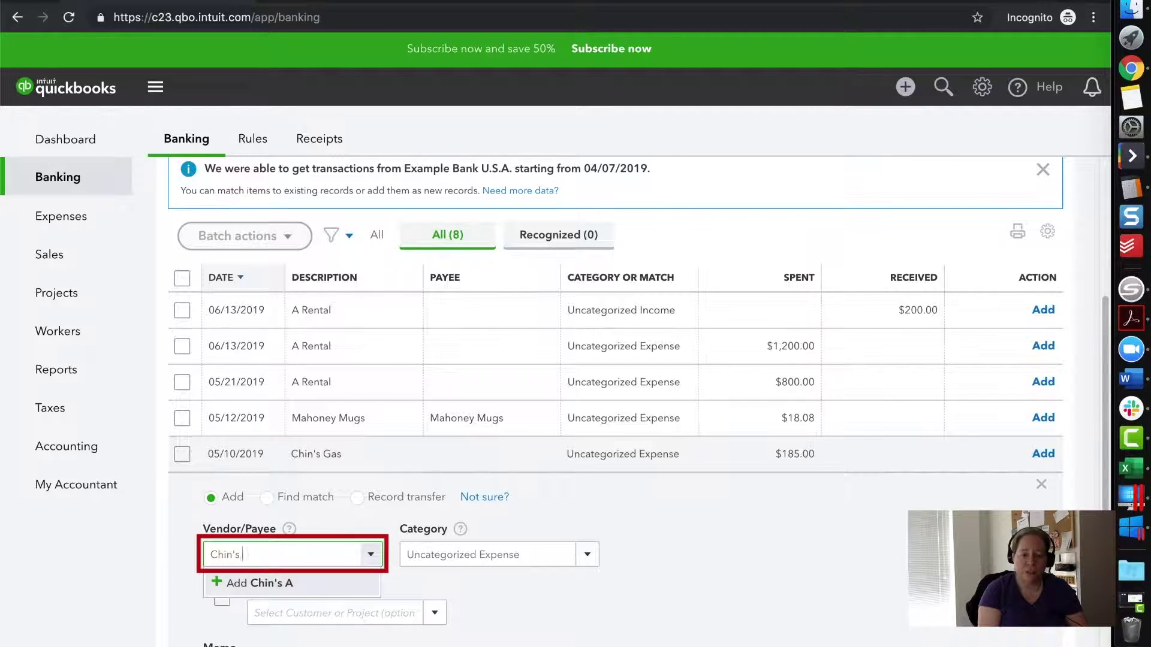
key("BackSpace")
key("BackSpace")
type("Gas and Oil")
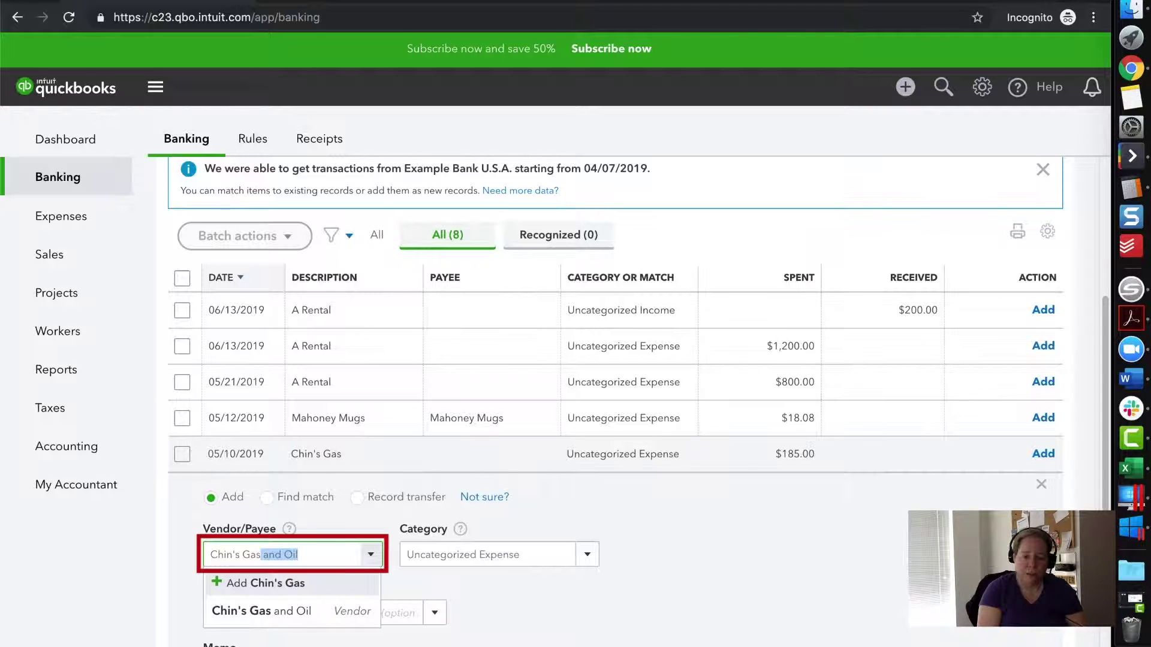
key("Return")
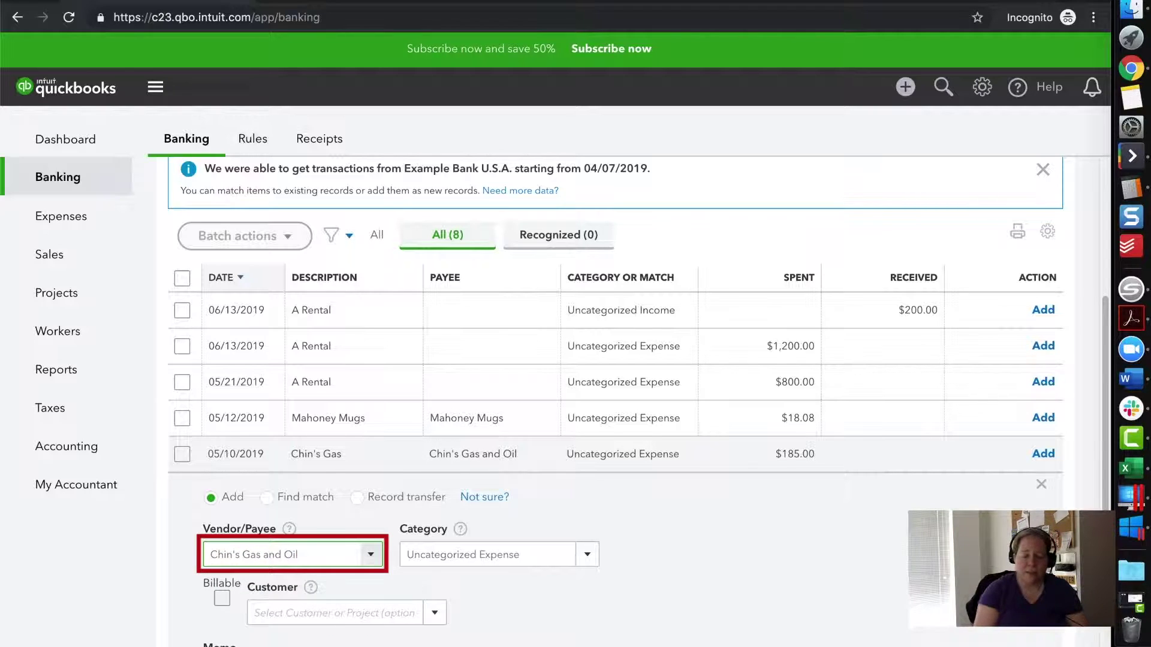
Step: Enter 'Look This Up' as the charge's category and start adding it as a new category
left_click(497, 553)
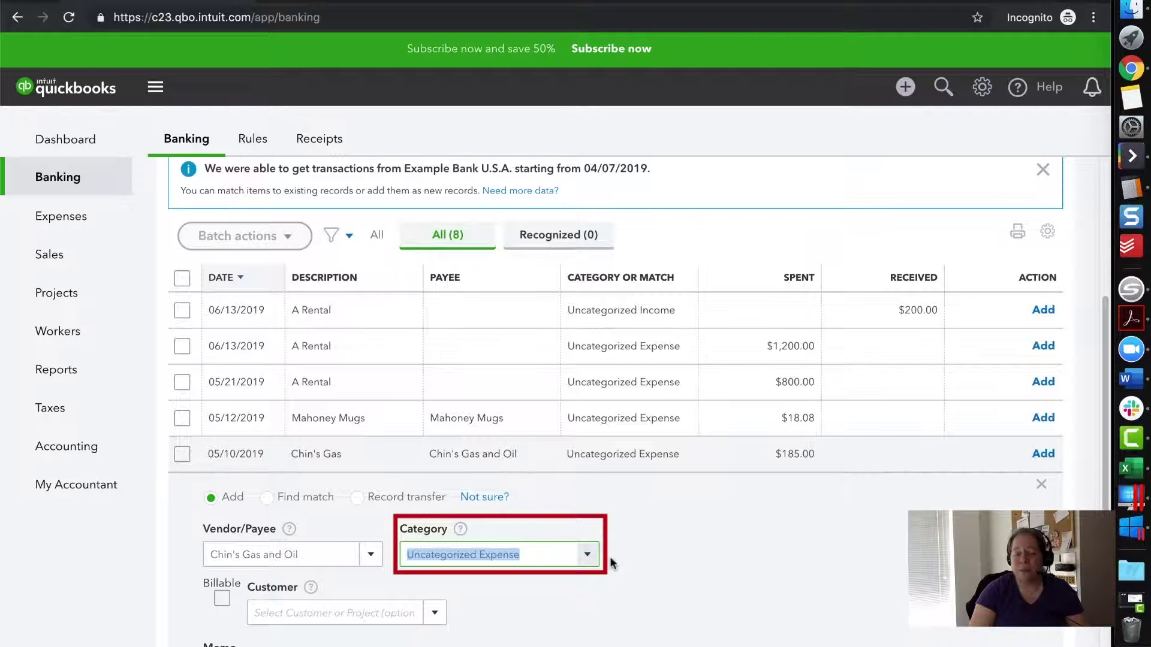
scroll(610, 556, "down", 1)
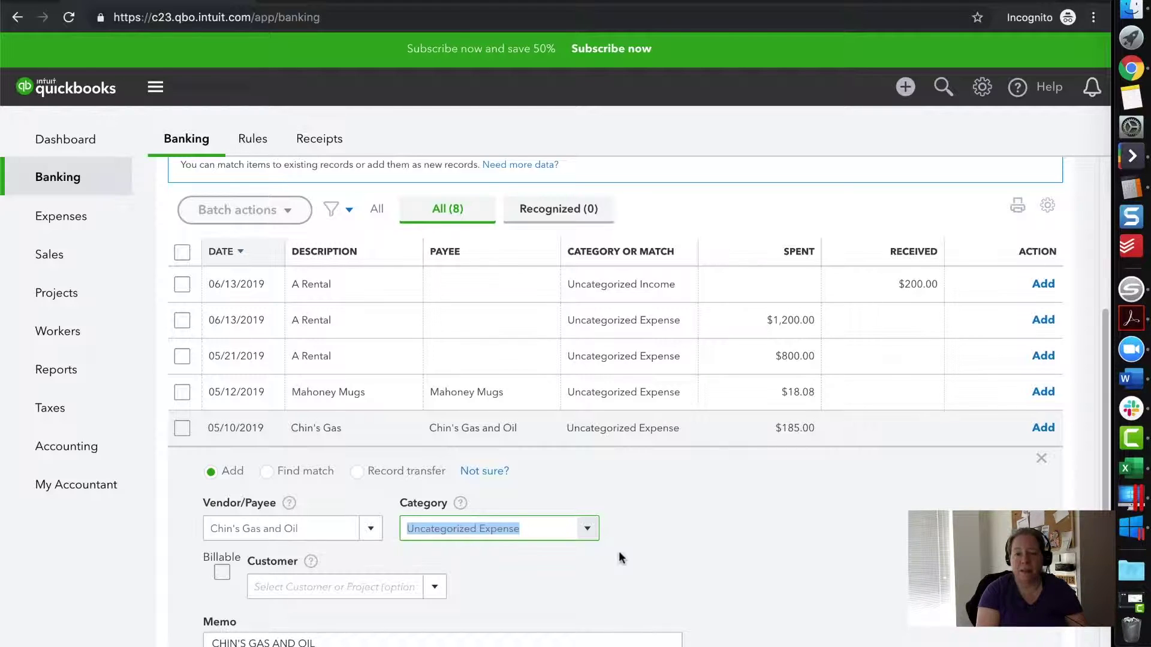
type("Ask ")
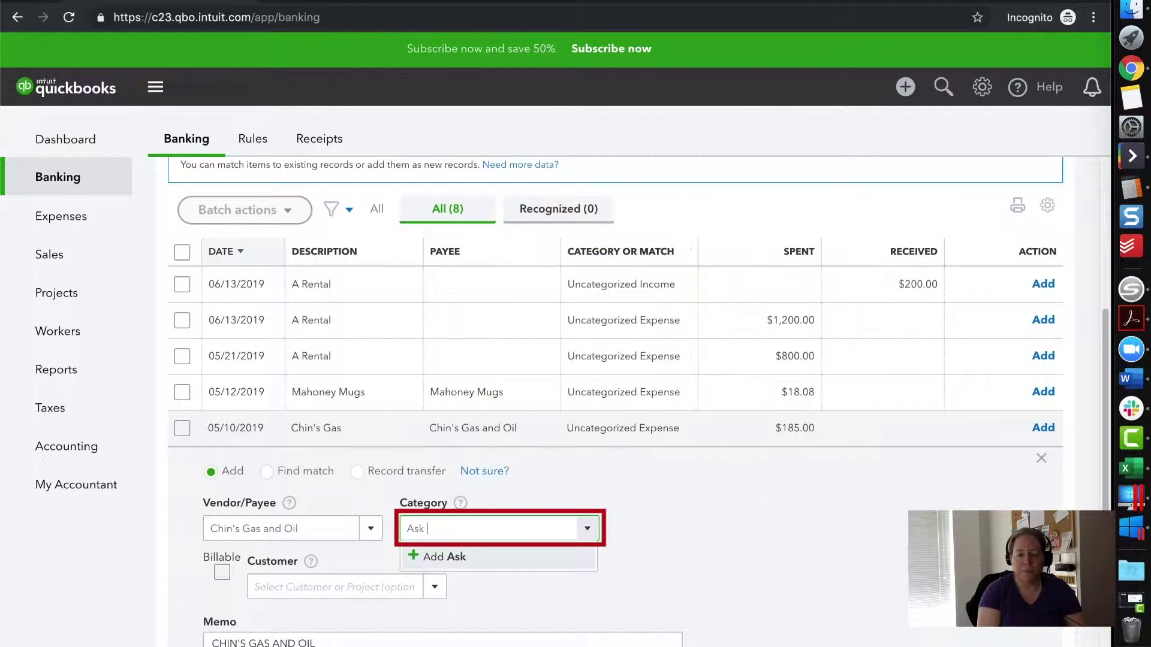
type("For Help")
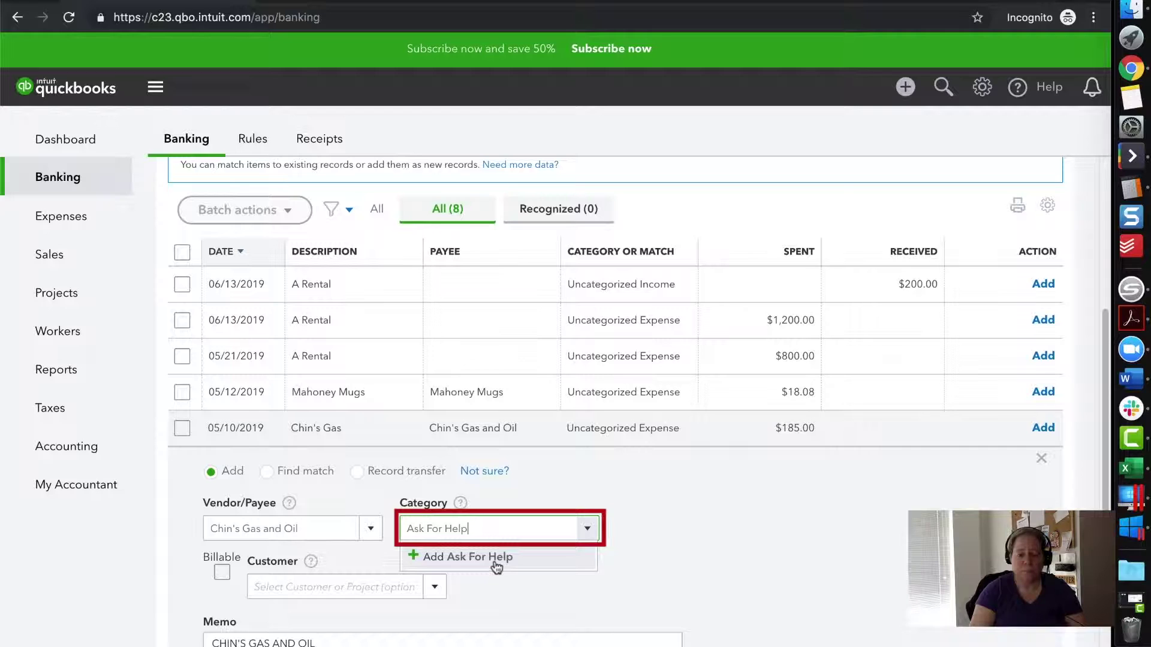
left_click_drag(468, 528, 405, 528)
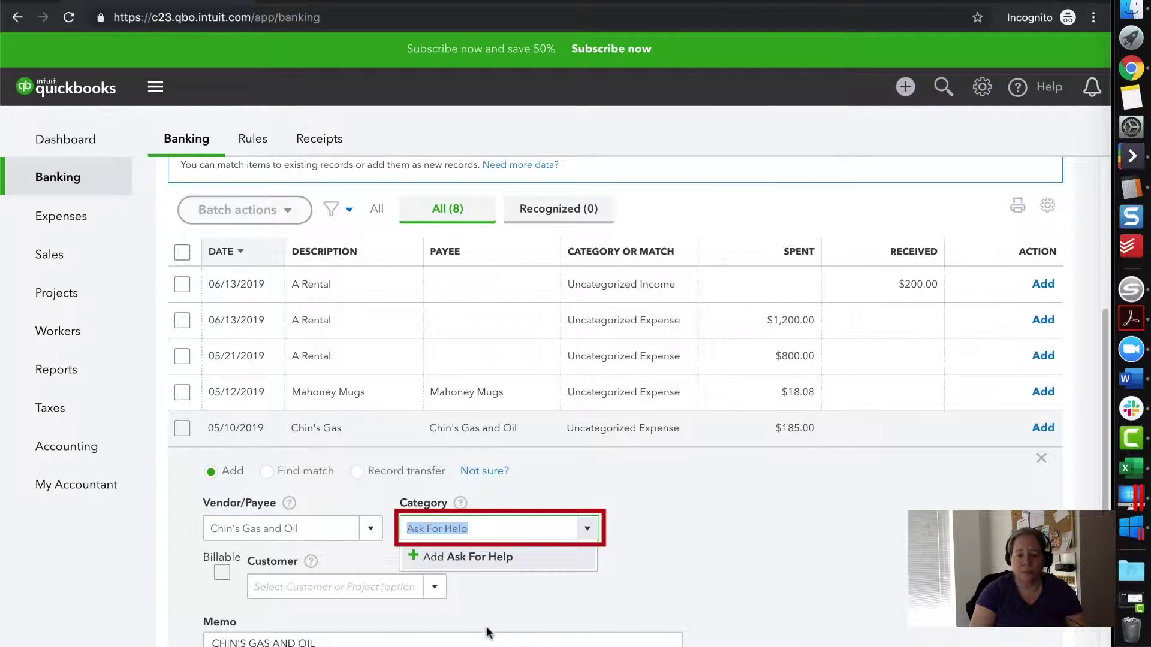
type("Look This Up")
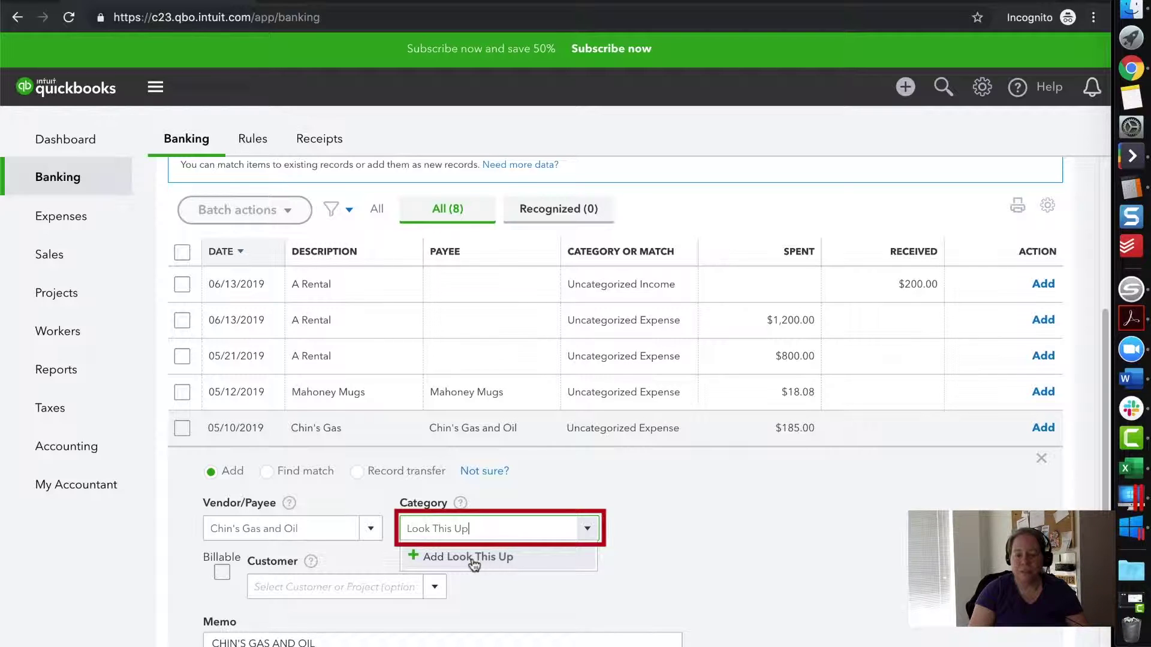
left_click(472, 558)
Step: Save Look This Up as an Other Expense account and add the $185 Chin's Gas and Oil charge
left_click(393, 175)
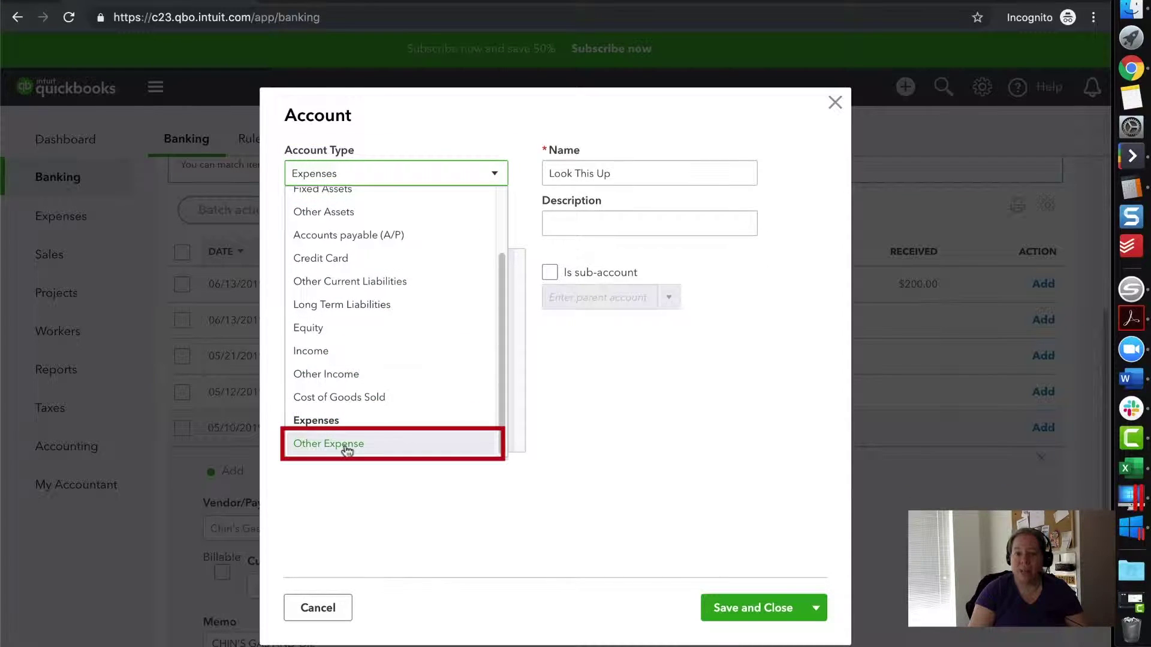
left_click(346, 448)
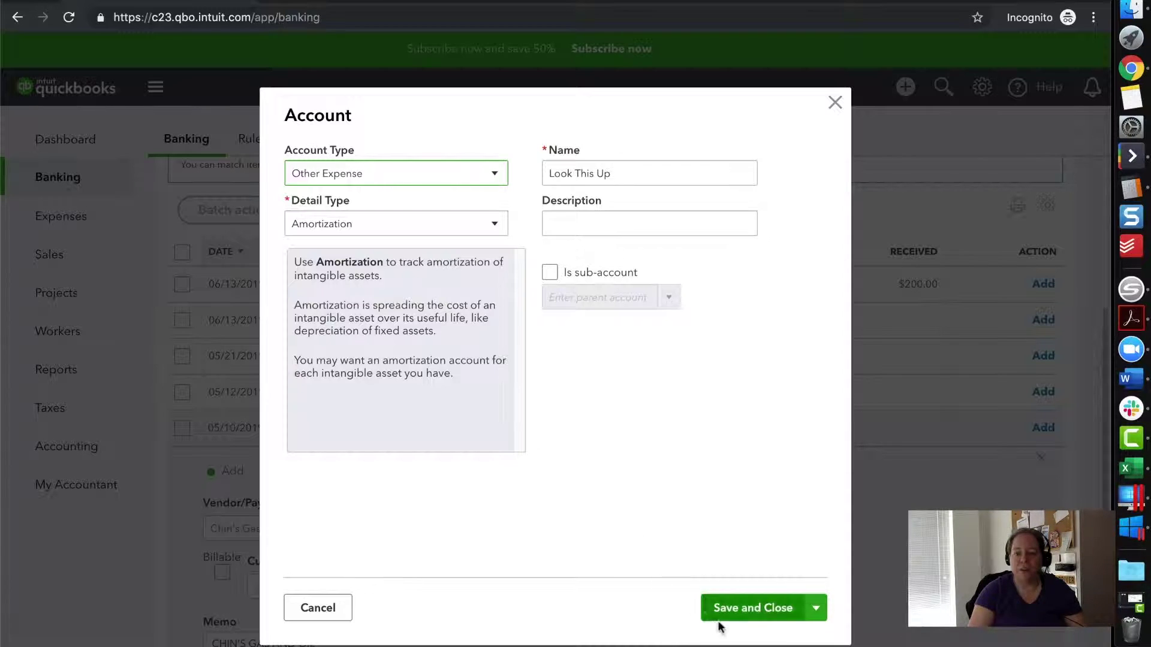
left_click(742, 609)
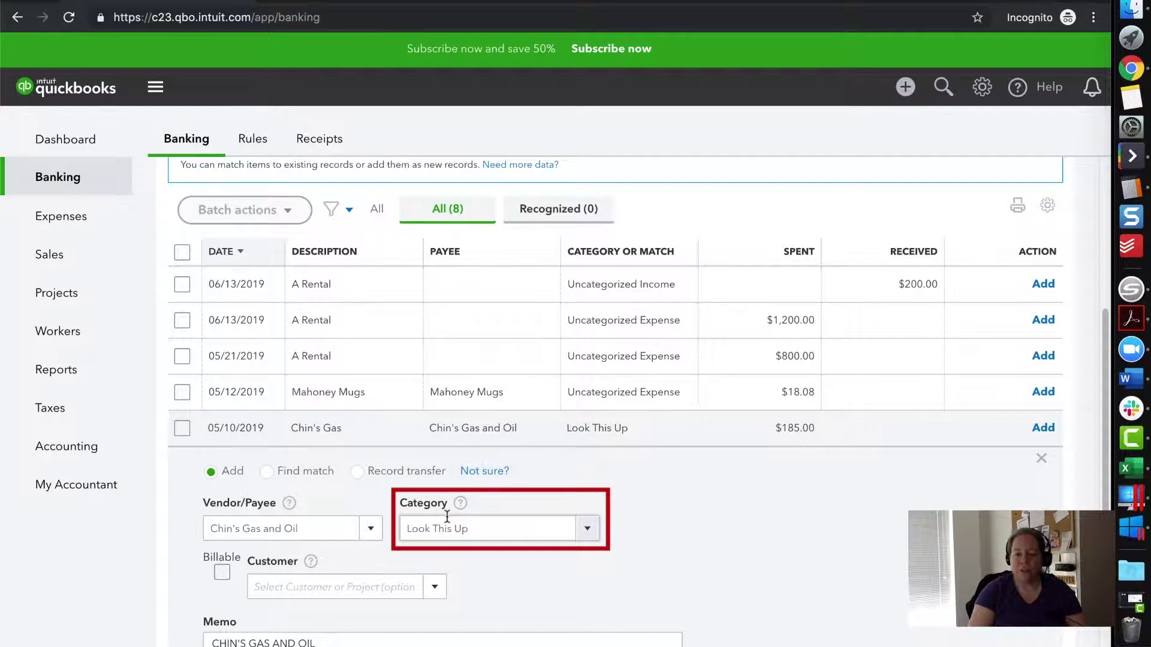
scroll(626, 552, "down", 1)
scroll(625, 553, "down", 2)
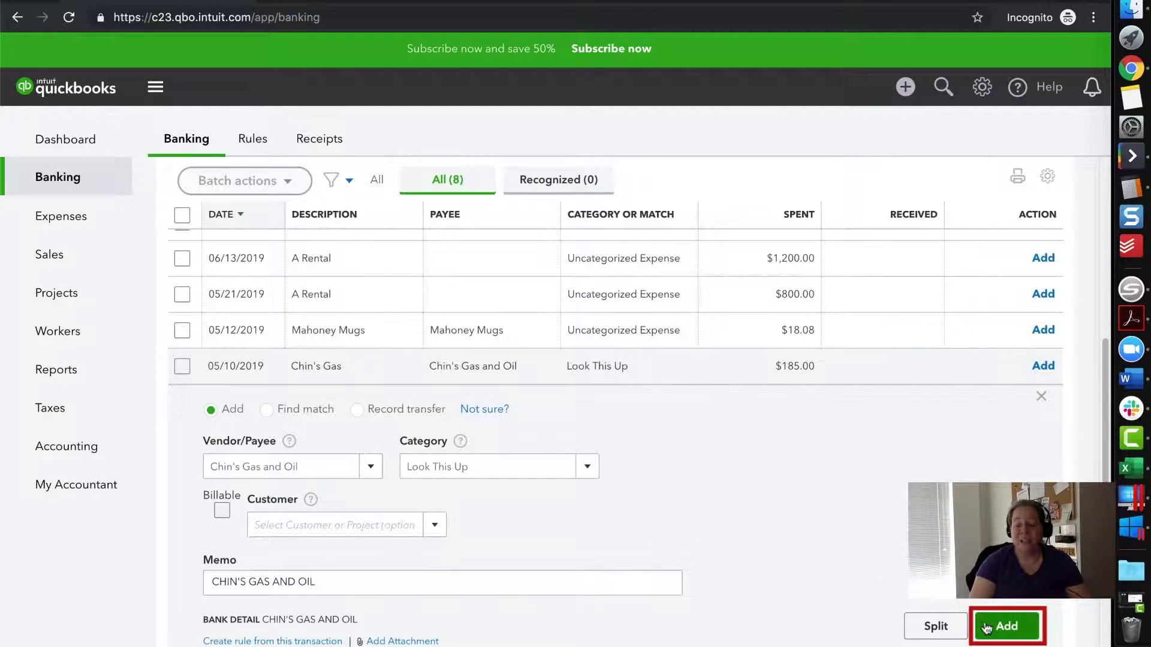
left_click(1010, 628)
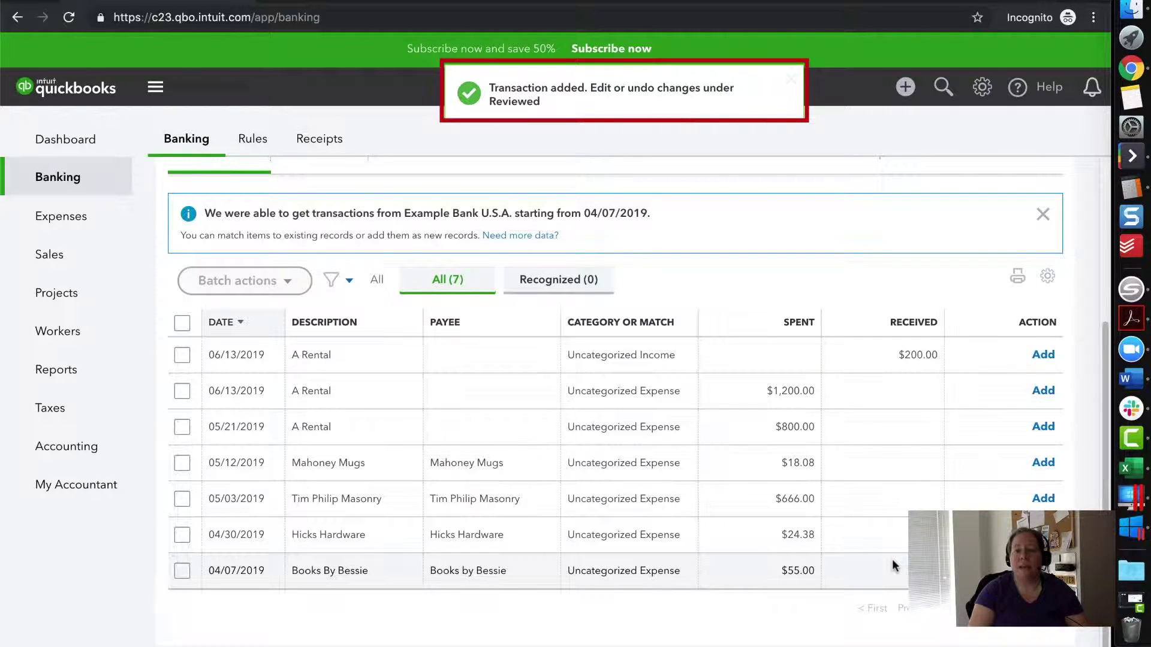
Step: Create A1 Rental as a new vendor and set it as payee for the $1,200 A Rental expense
scroll(891, 559, "up", 5)
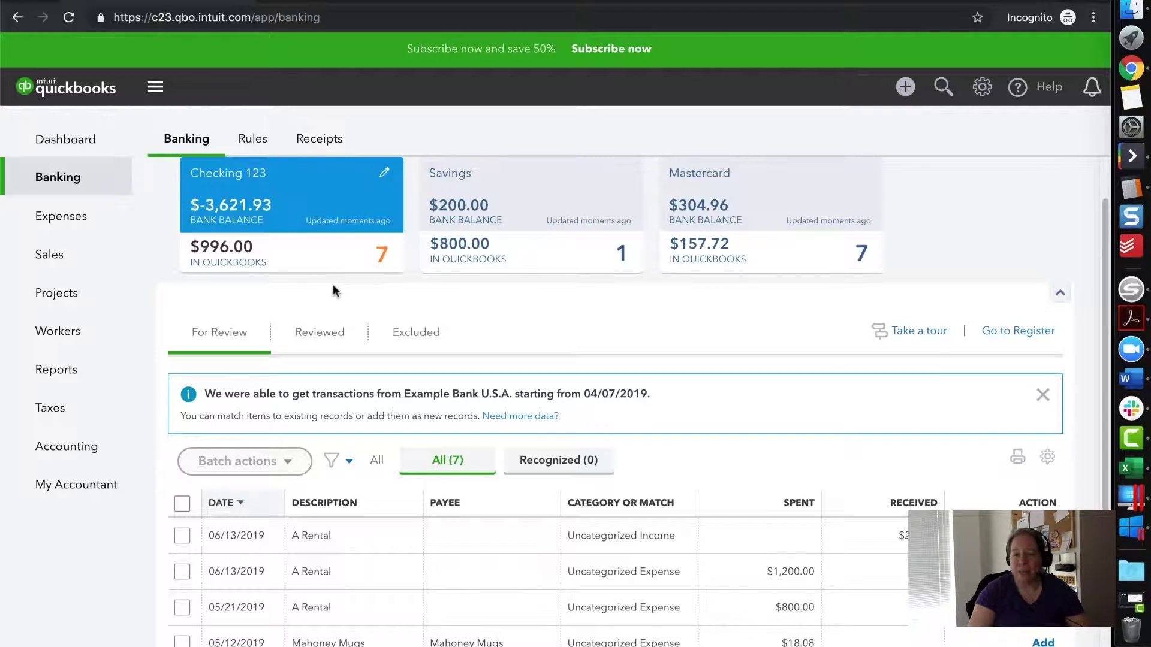
scroll(372, 336, "down", 3)
left_click(420, 389)
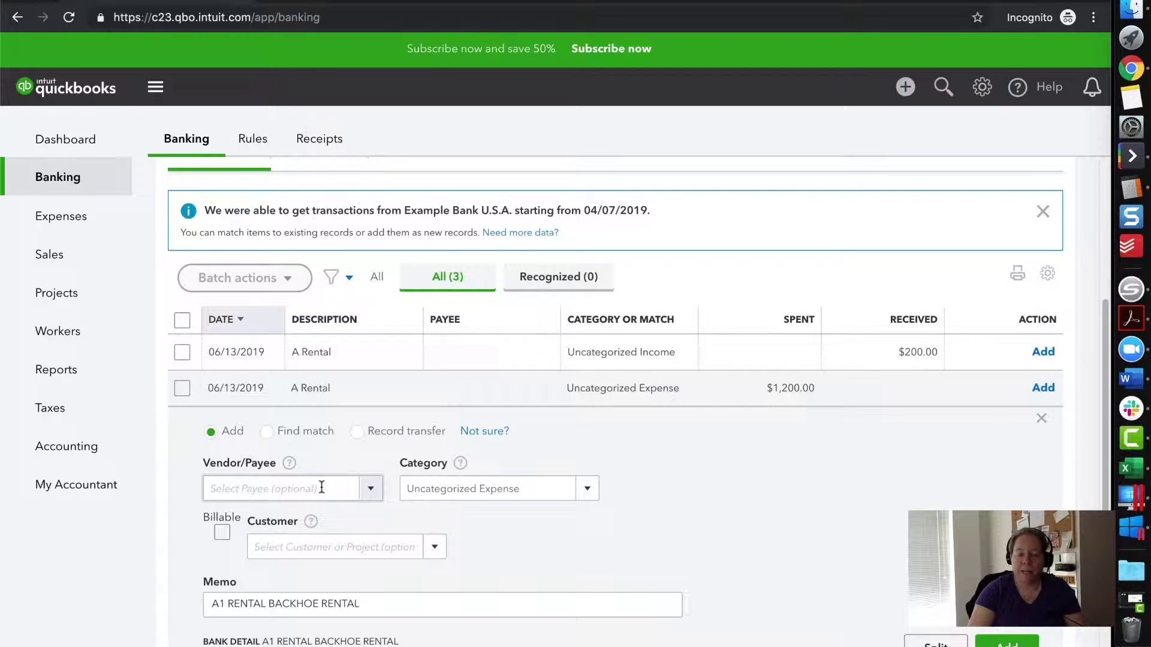
left_click(358, 489)
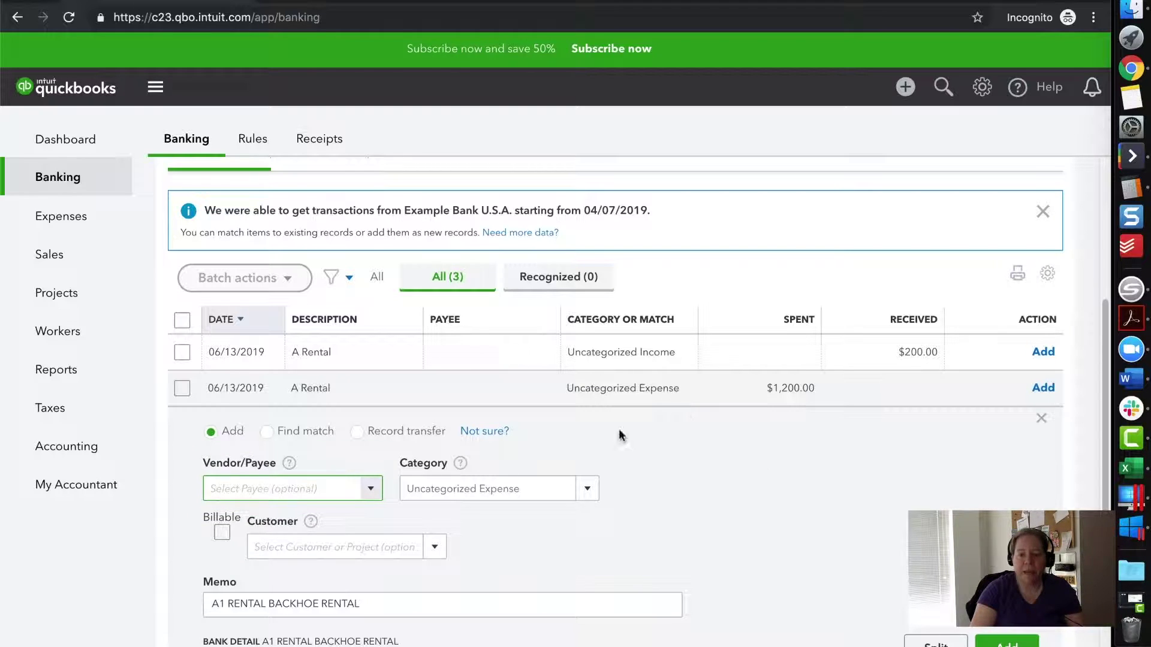
left_click(225, 605)
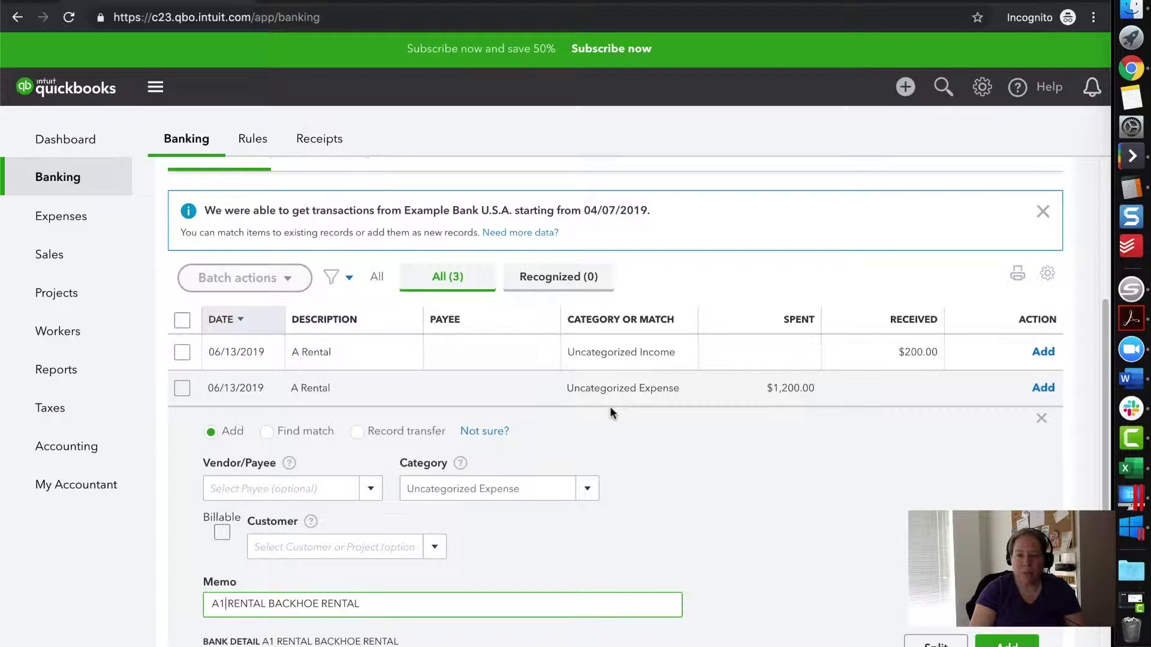
left_click(323, 487)
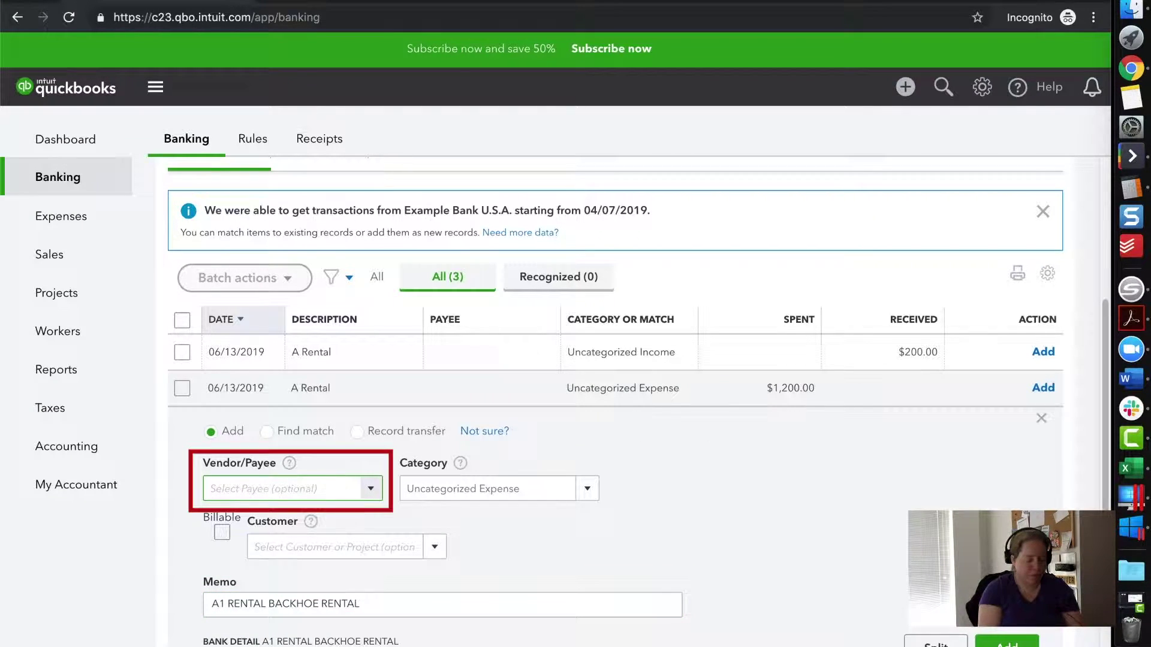
type("A1 Rental")
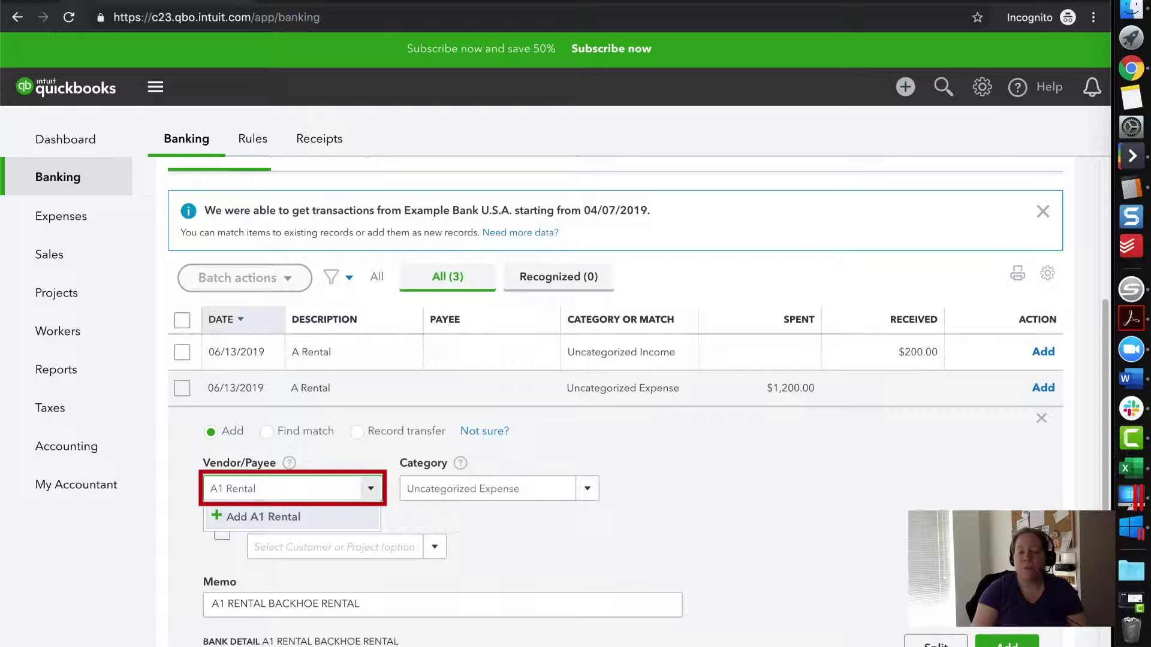
left_click(282, 523)
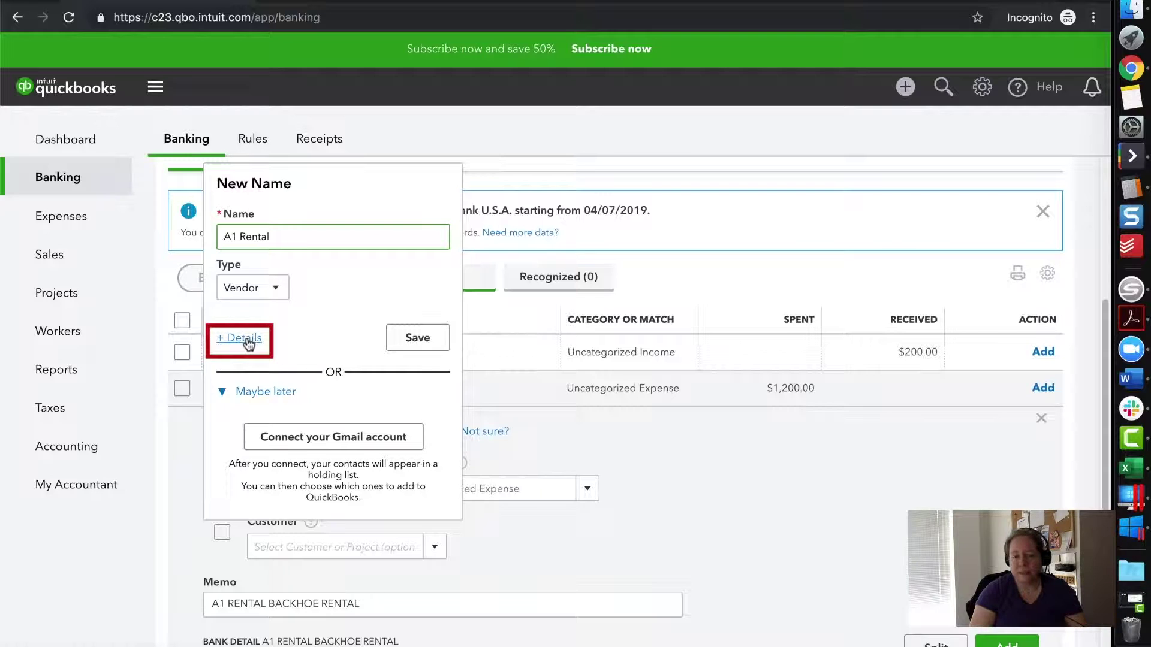
left_click(418, 339)
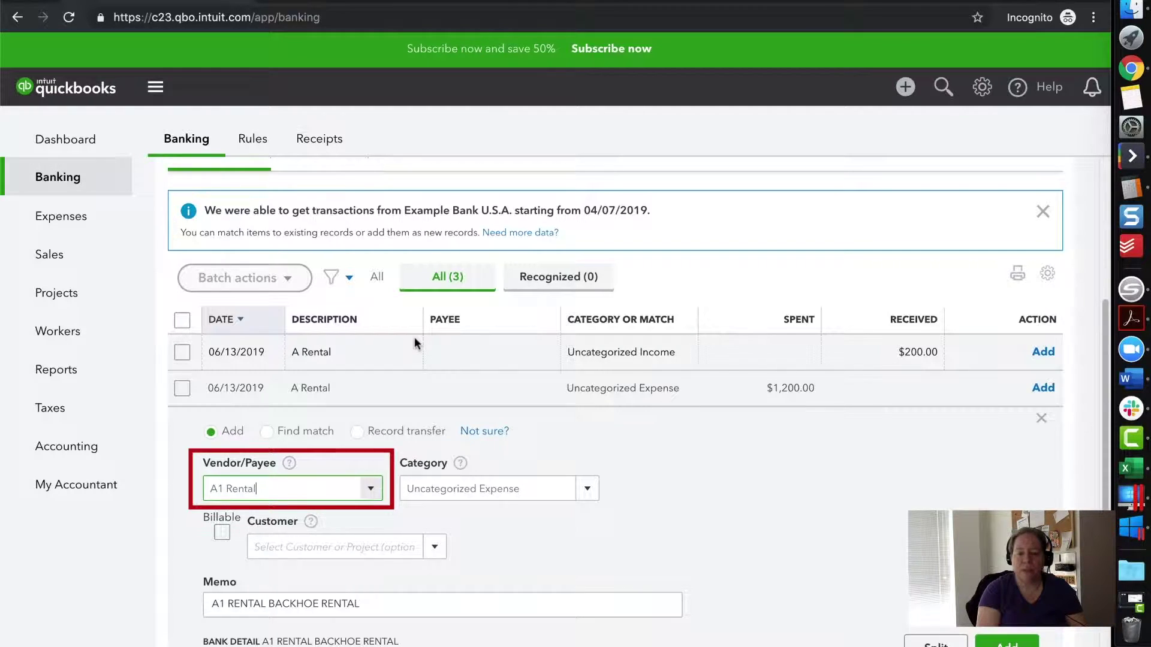
Step: Categorize the $1,200 expense as Equipment Rental and add it
key("Tab")
key("BackSpace")
type("rent")
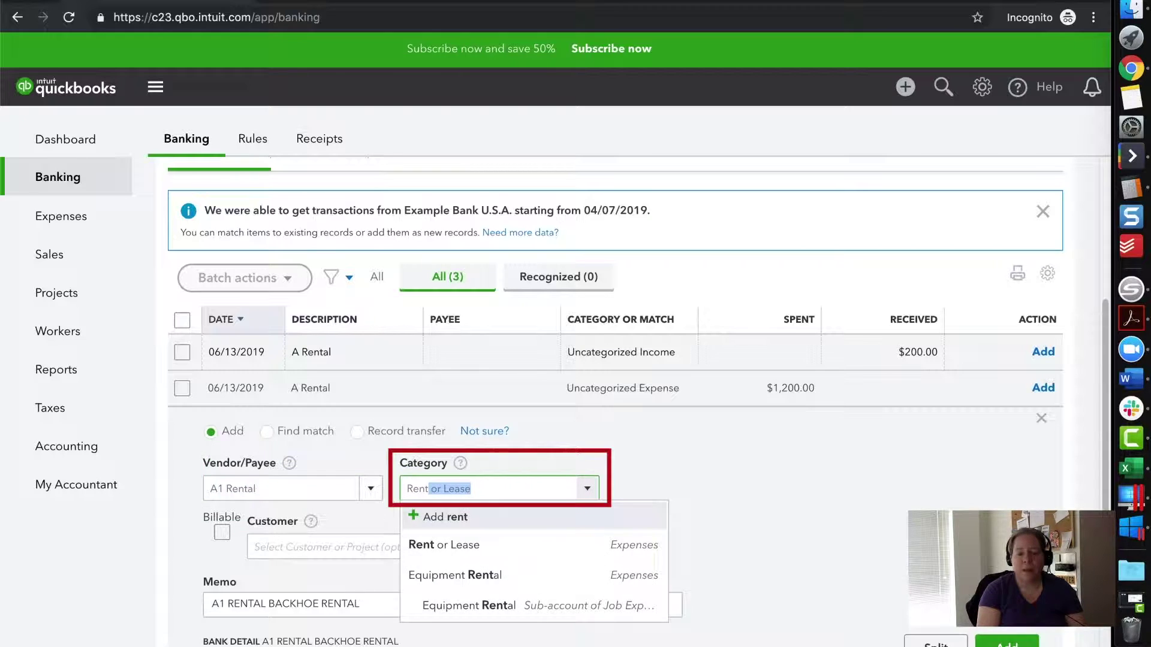
left_click(497, 586)
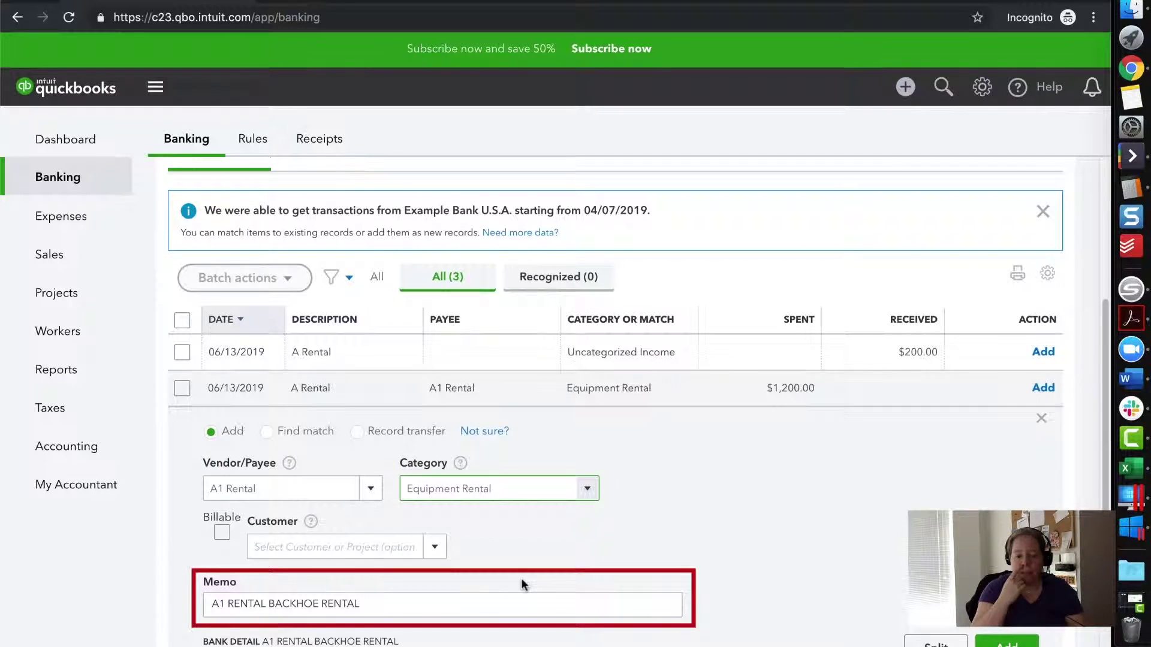
left_click(480, 603)
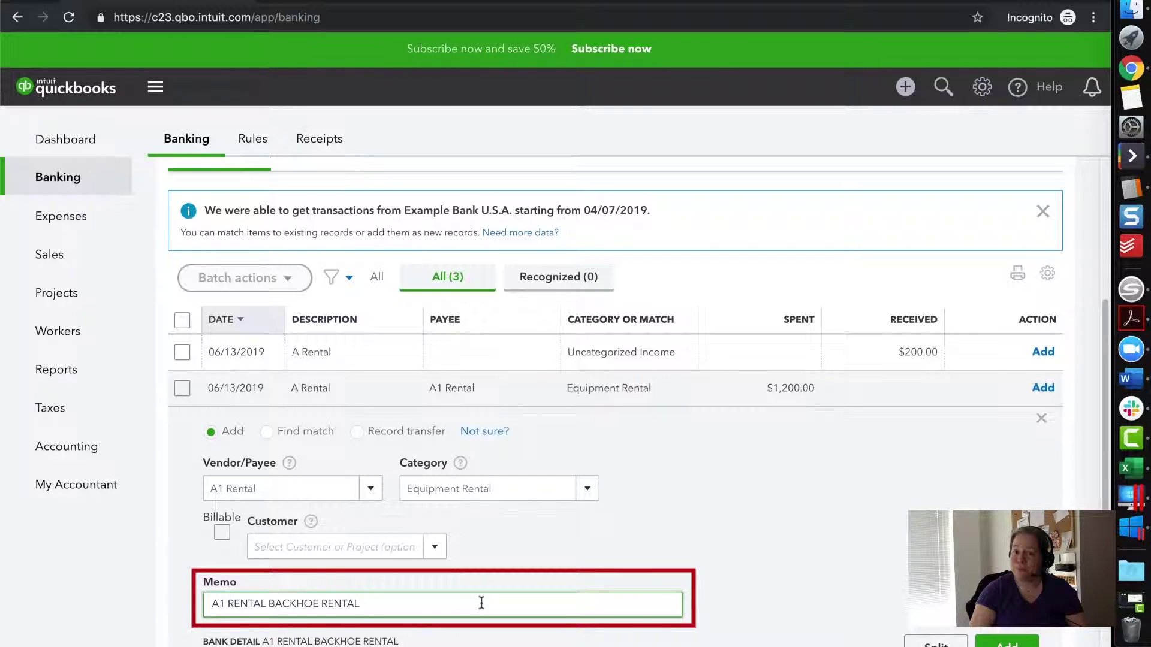
left_click(772, 522)
scroll(772, 523, "down", 1)
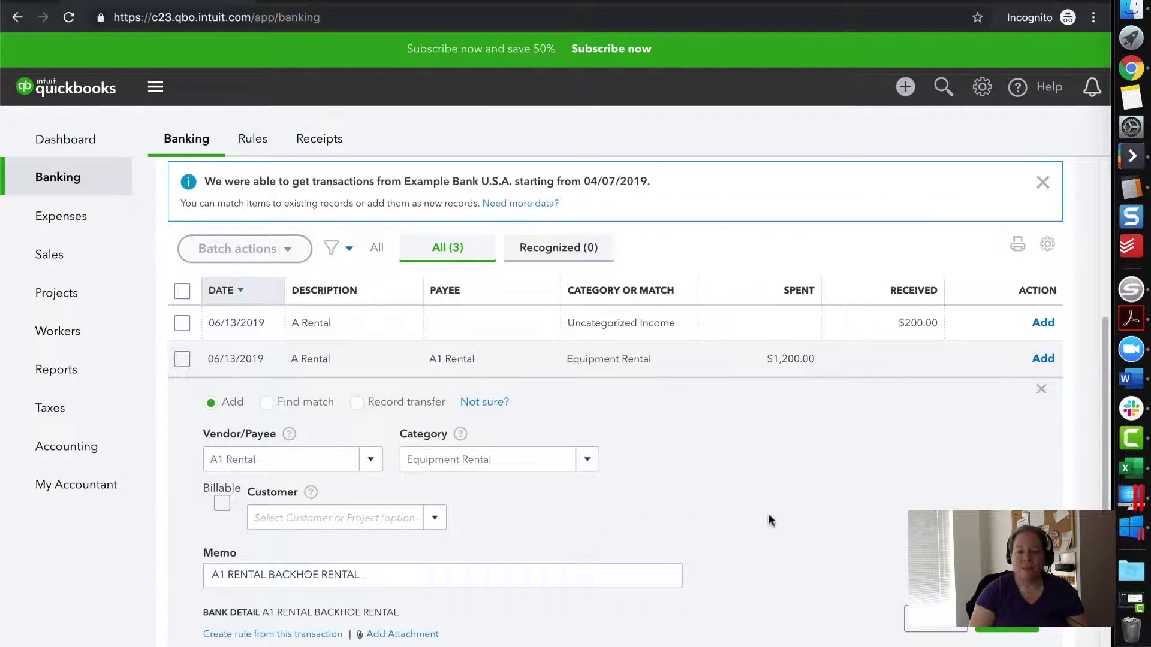
scroll(772, 517, "down", 1)
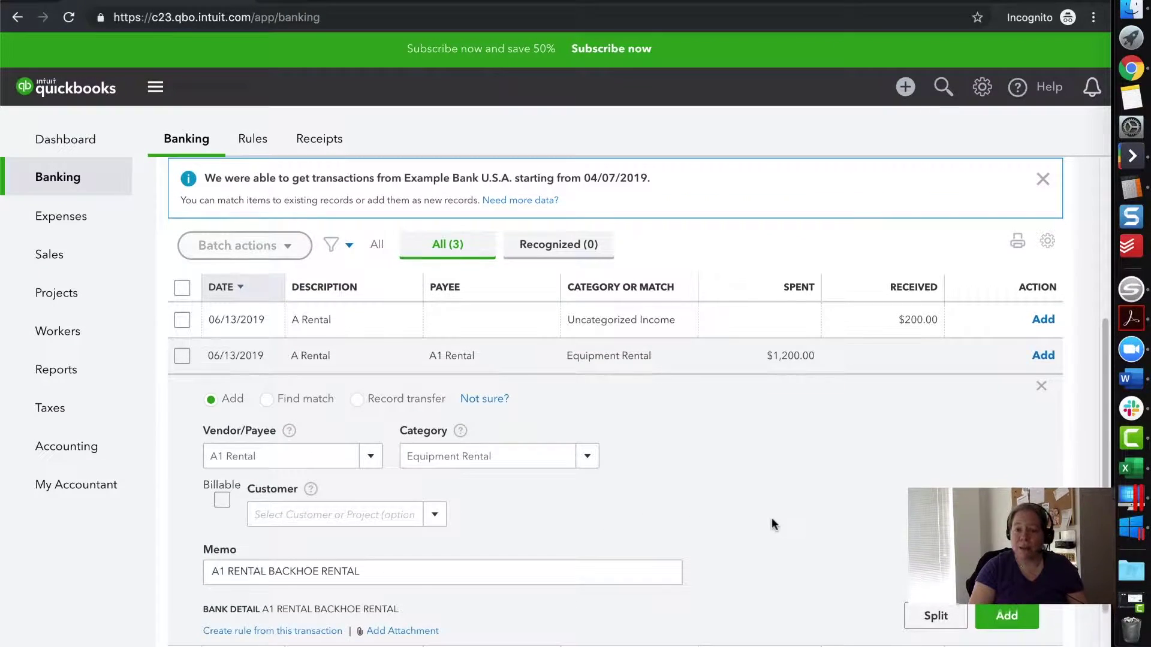
left_click(1006, 616)
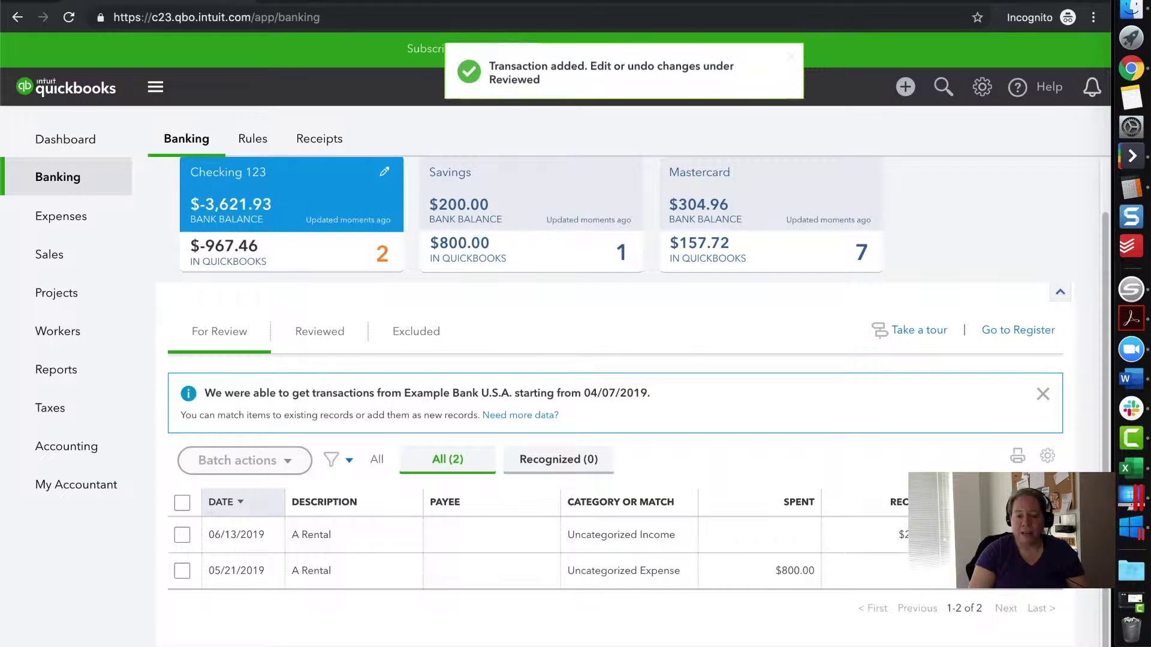
Step: Add the $800 A Rental expense with payee A1 Rental and category Equipment Rental
left_click(416, 577)
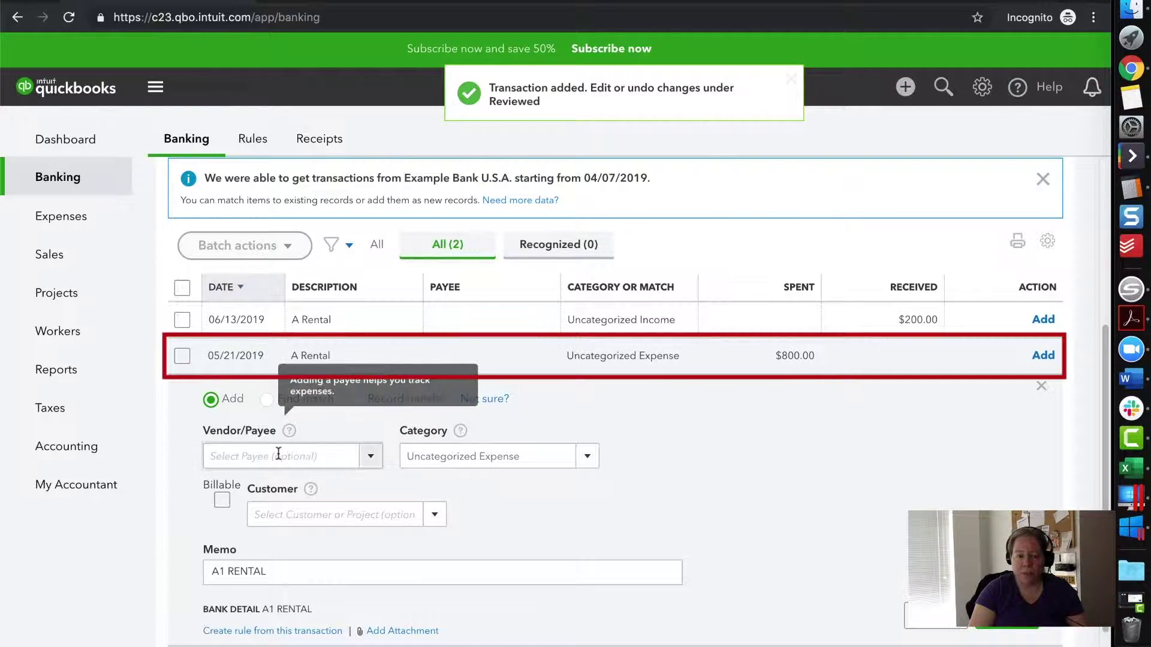
left_click(314, 456)
type("A1 Rental")
key("Tab")
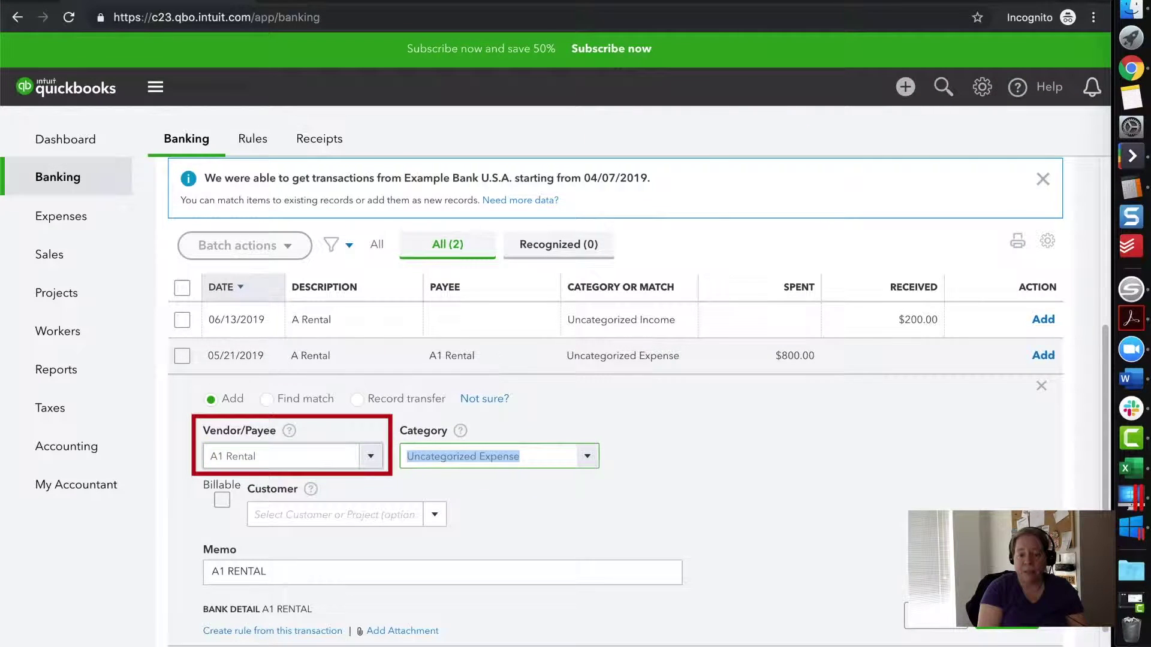
type("rent")
left_click(421, 545)
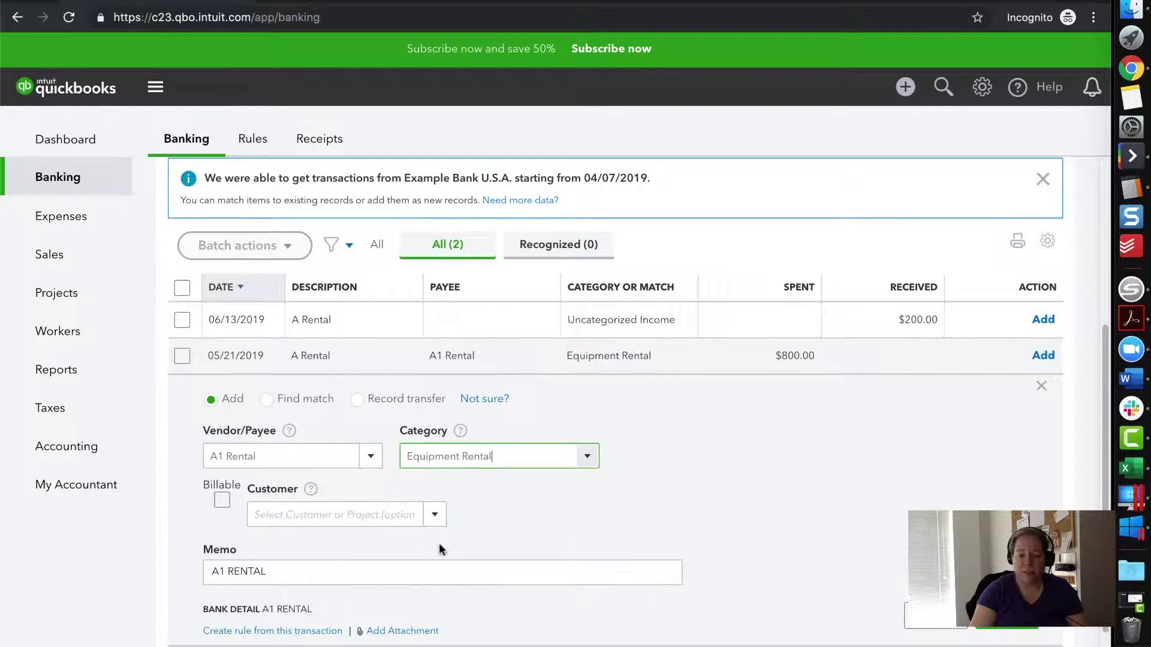
left_click(1007, 628)
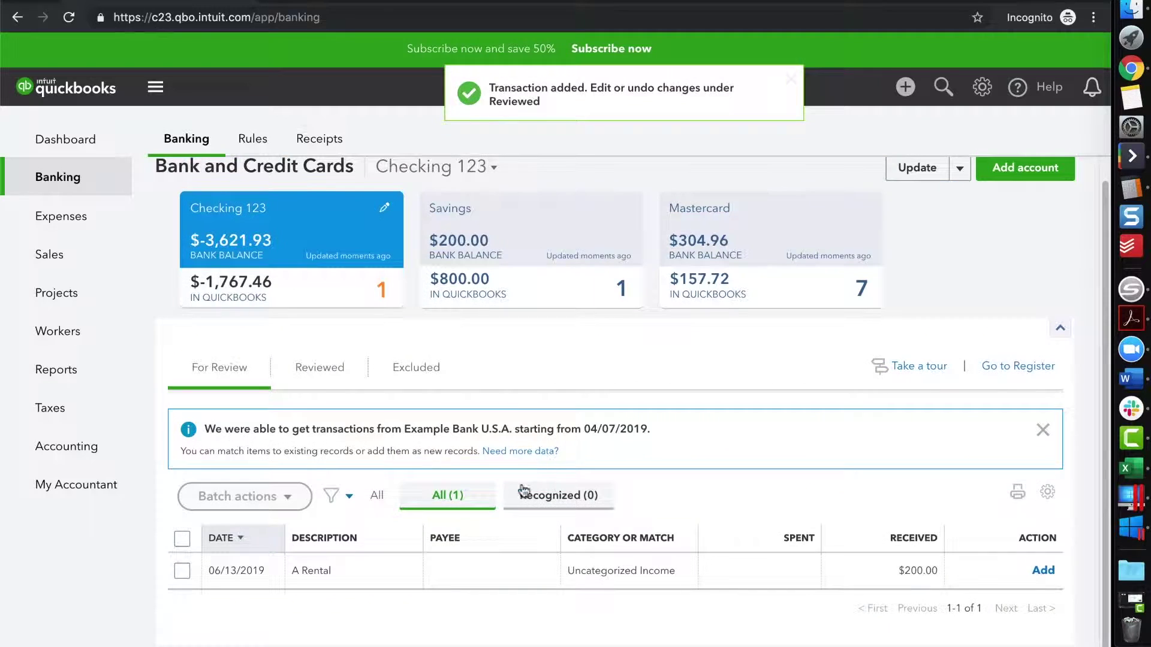
Step: Add the $200 A Rental deposit with payee A1 Rental and category Equipment Rental
left_click(477, 570)
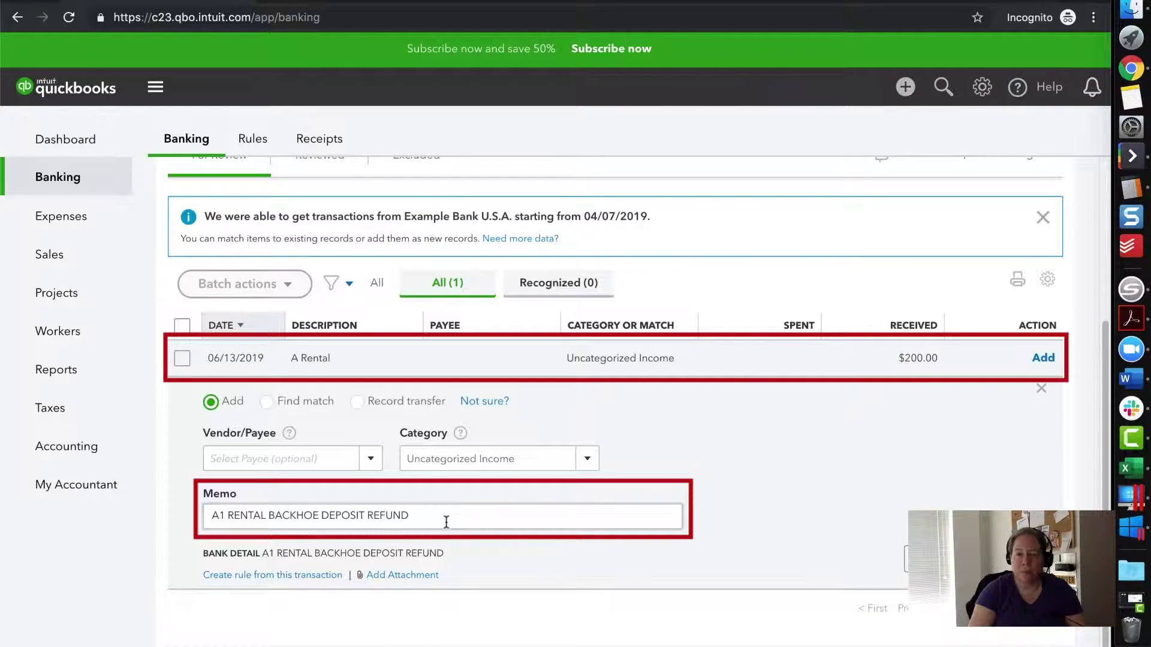
left_click(321, 464)
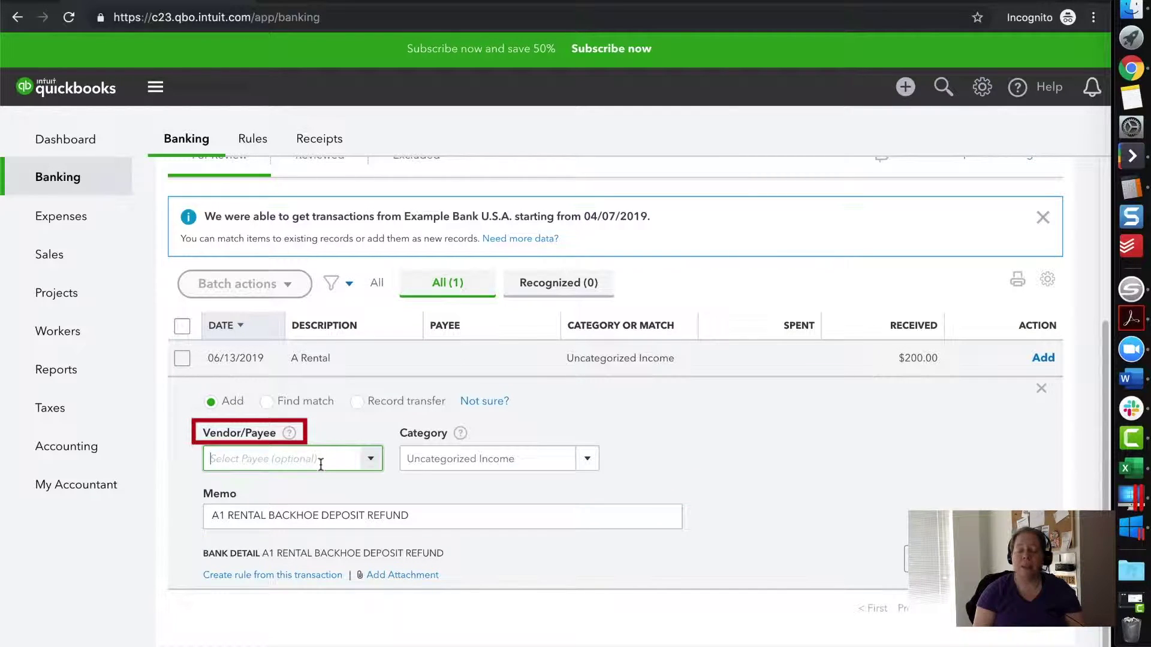
type("A1 Rental")
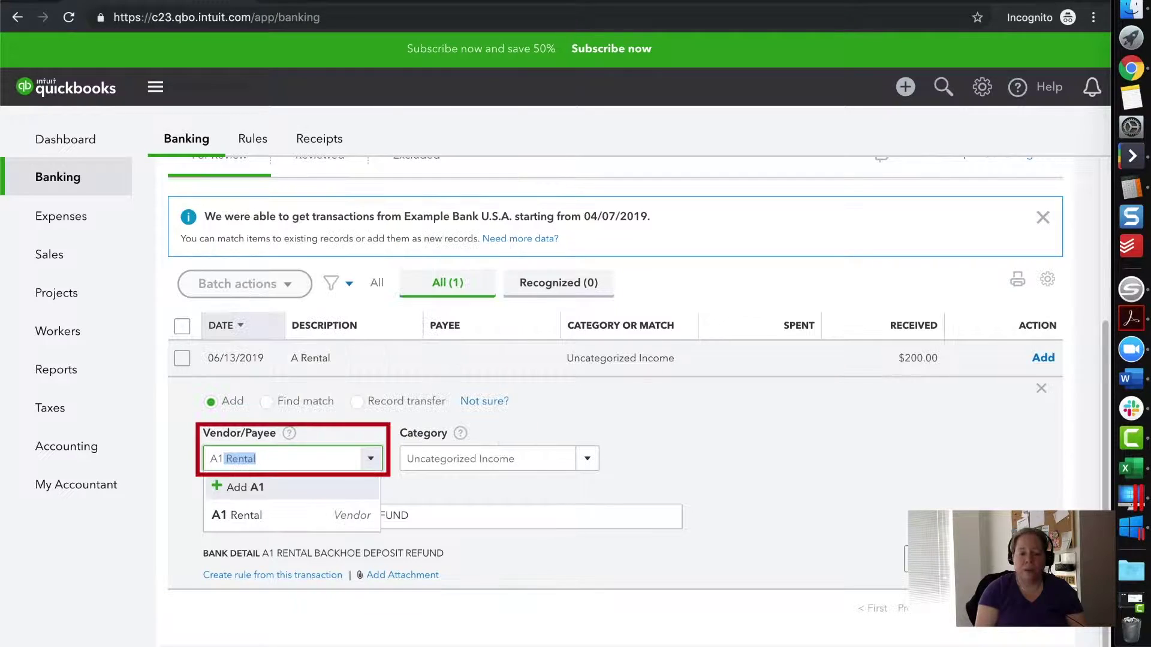
key("Tab")
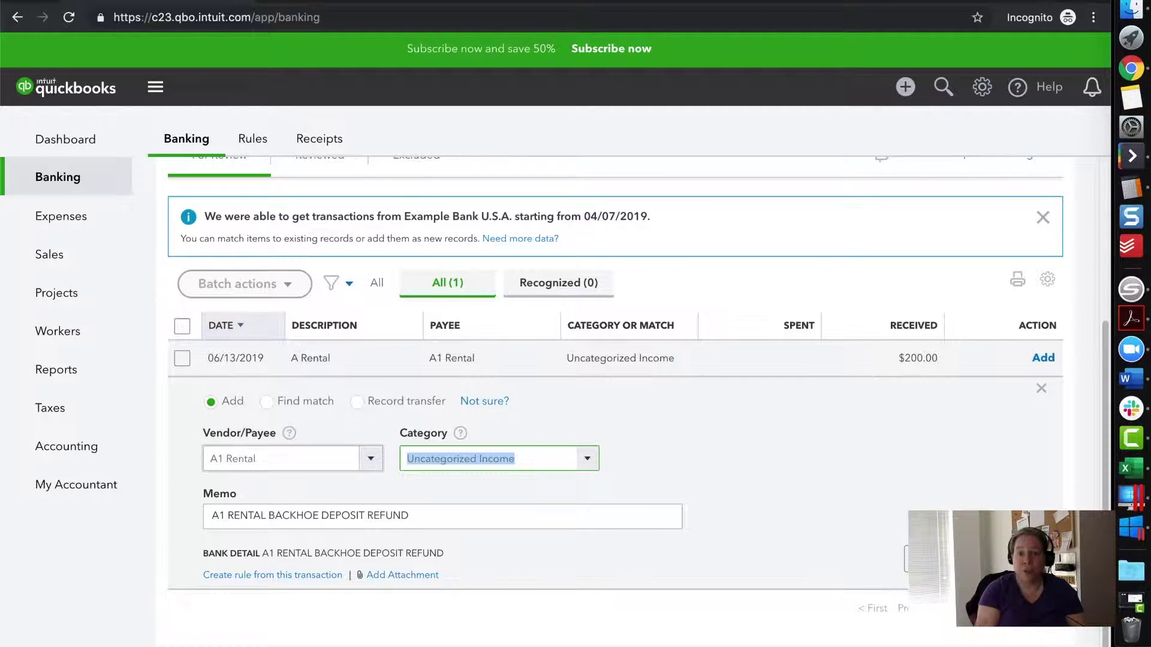
type("retna")
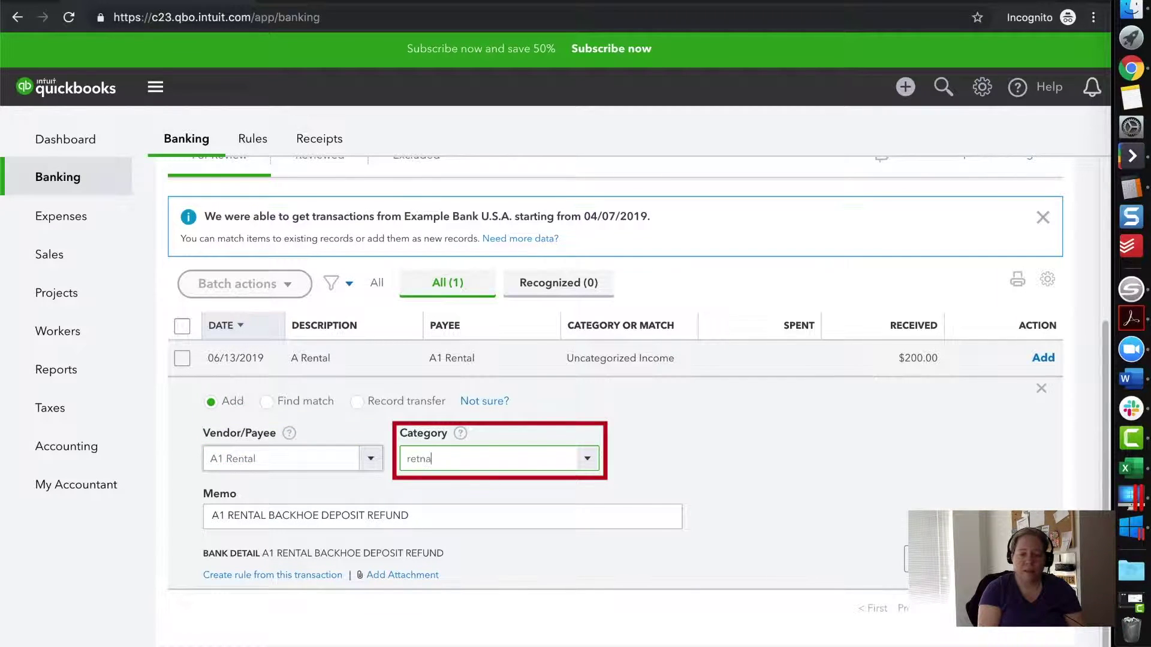
key("BackSpace")
key("BackSpace")
key("BackSpace")
key("BackSpace")
key("BackSpace")
type("equ")
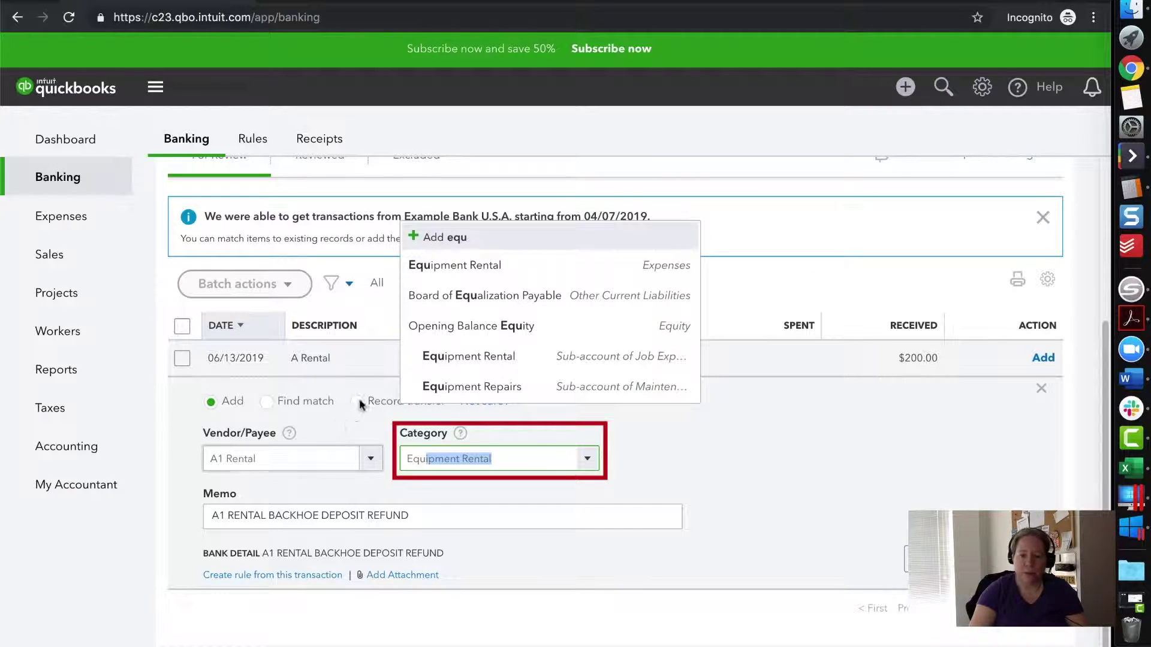
left_click(470, 274)
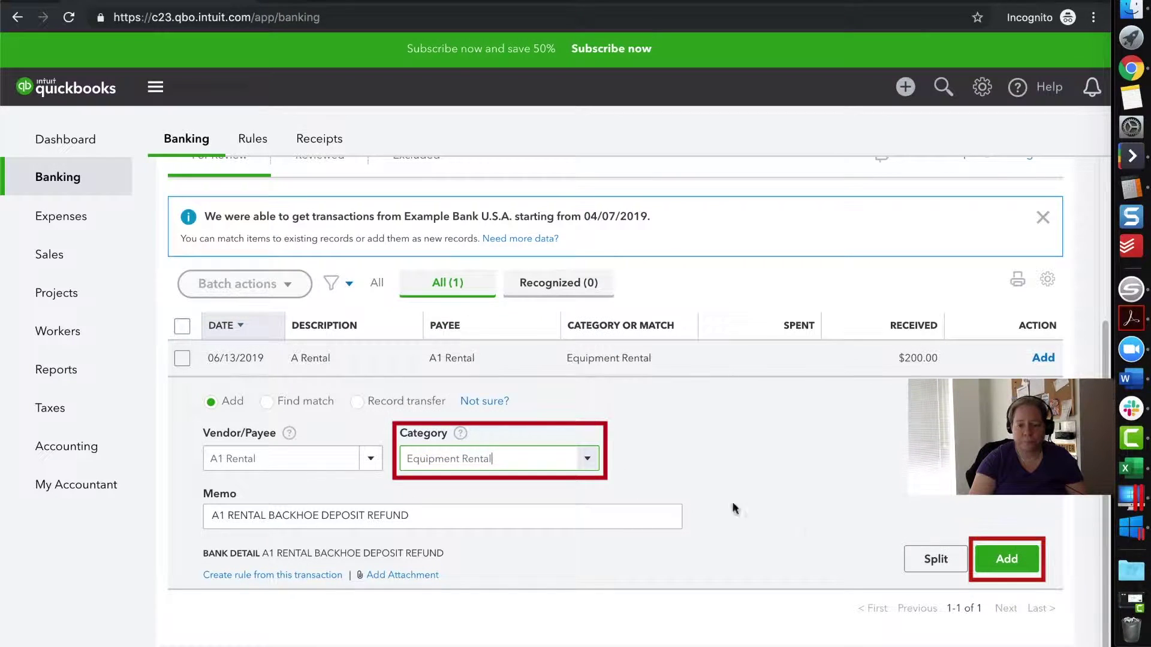
left_click(1006, 558)
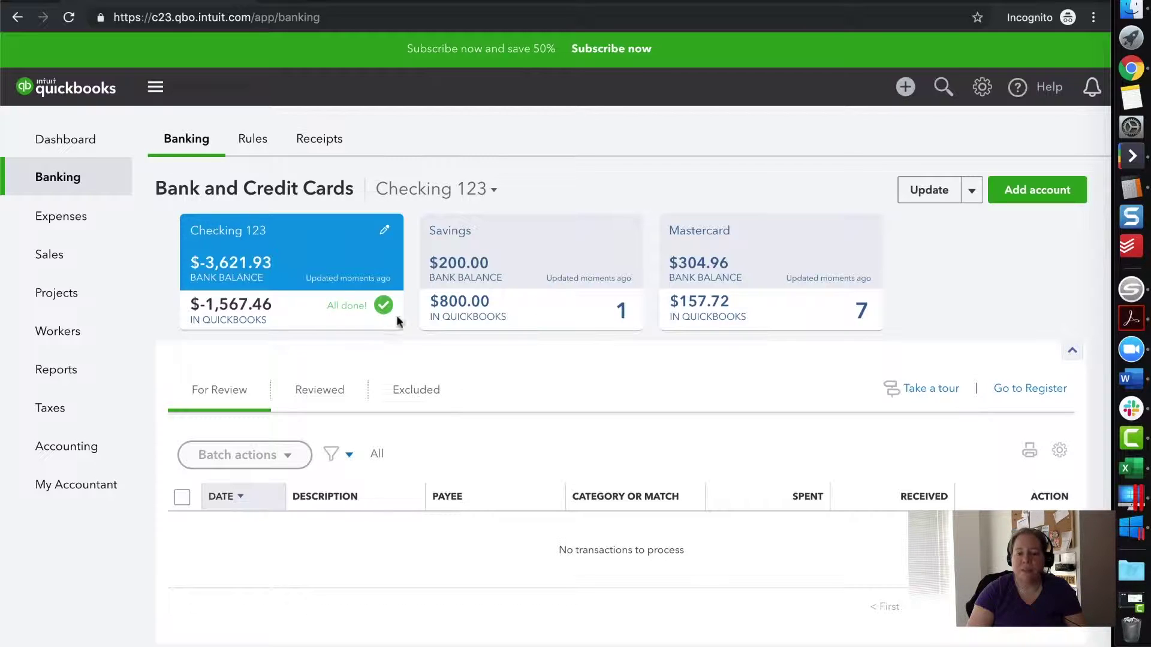
Step: Open the Checking 123 register and review its entries, including the new A1 Rental items
left_click(1013, 394)
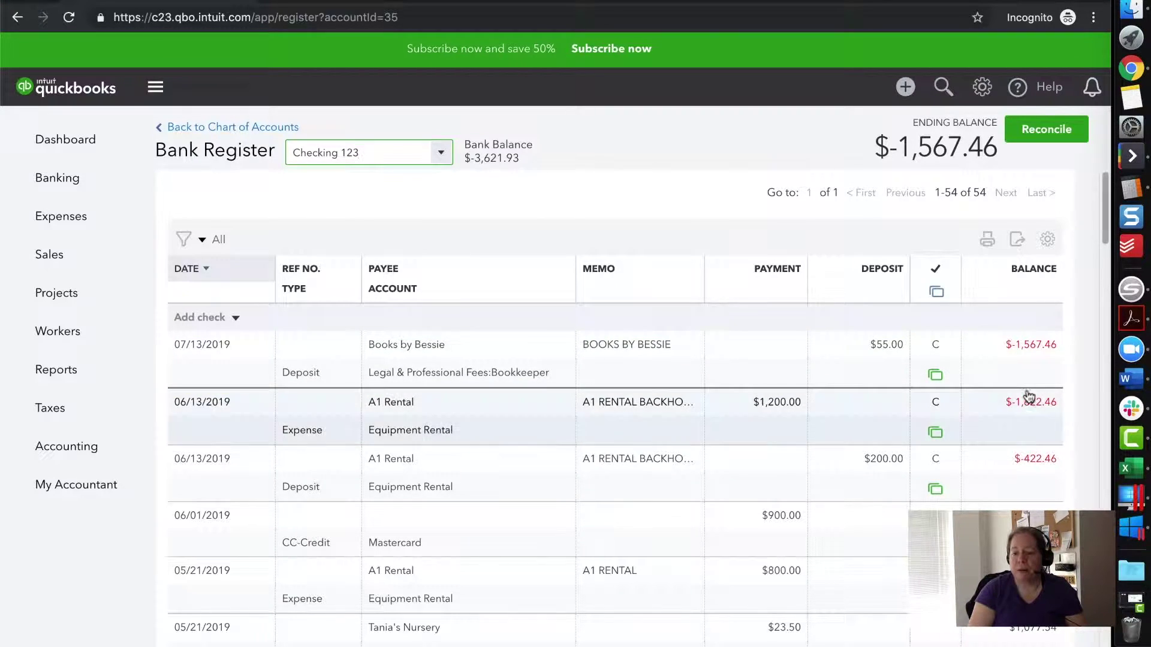
scroll(1022, 457, "down", 3)
scroll(843, 368, "up", 3)
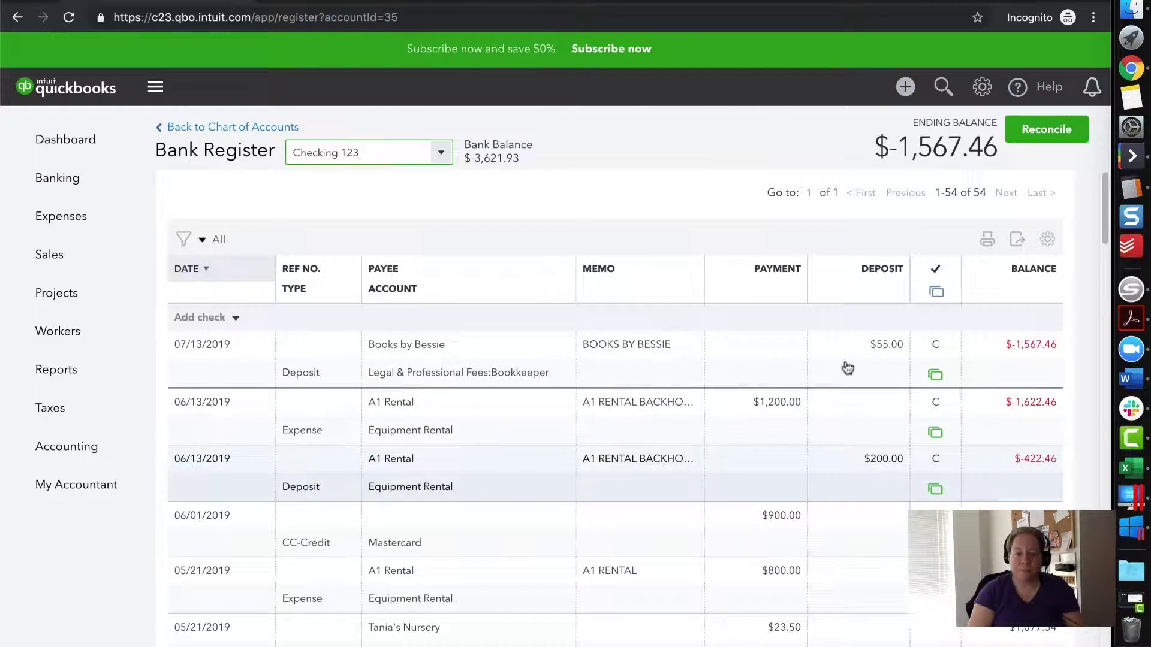